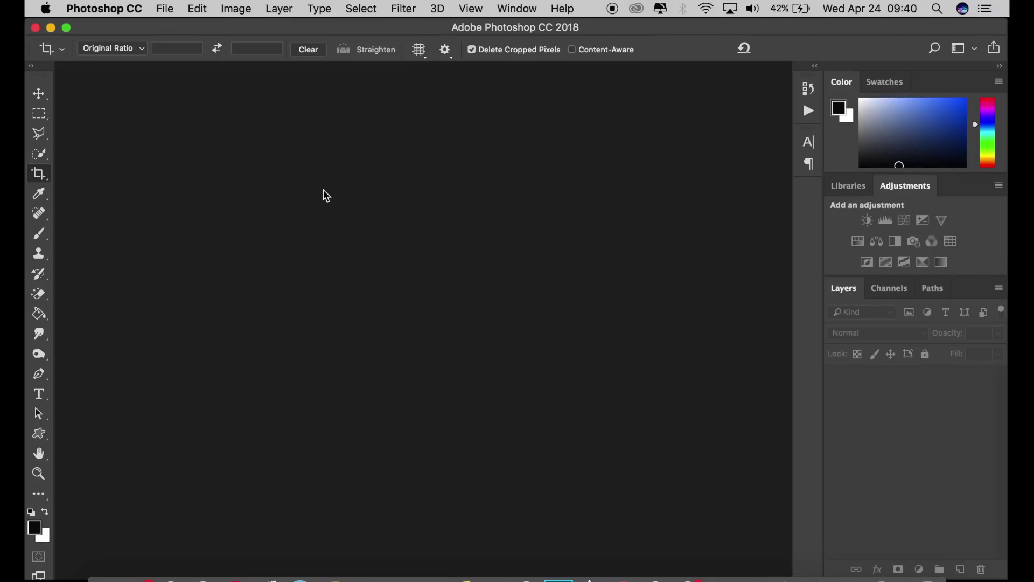
# Step: Open the garden portrait IMG_0372.JPG from the Desktop folder
pyautogui.click(39, 94)
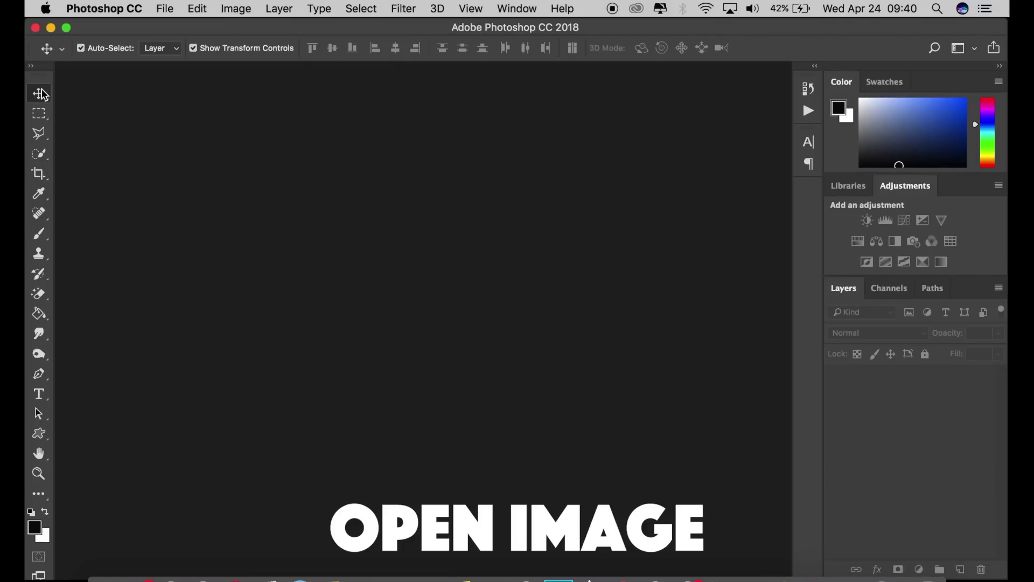
pyautogui.click(163, 10)
pyautogui.click(181, 40)
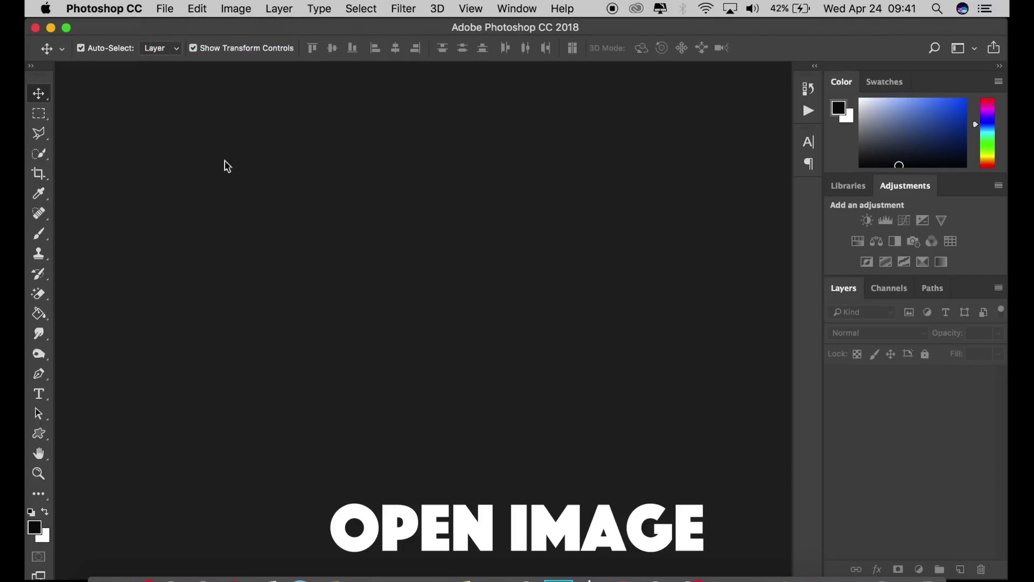
pyautogui.click(228, 178)
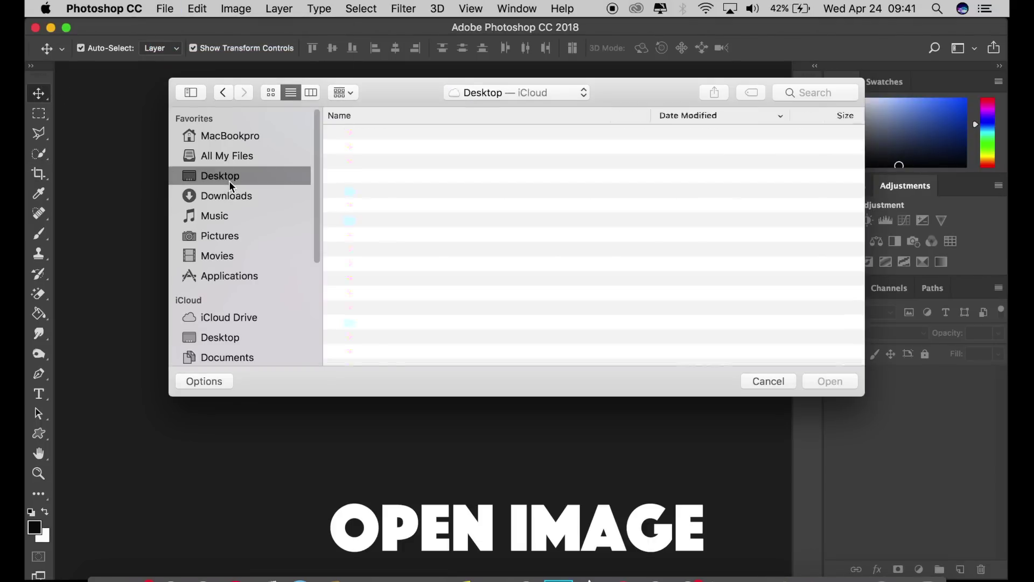
pyautogui.moveTo(858, 186); pyautogui.dragTo(858, 333)
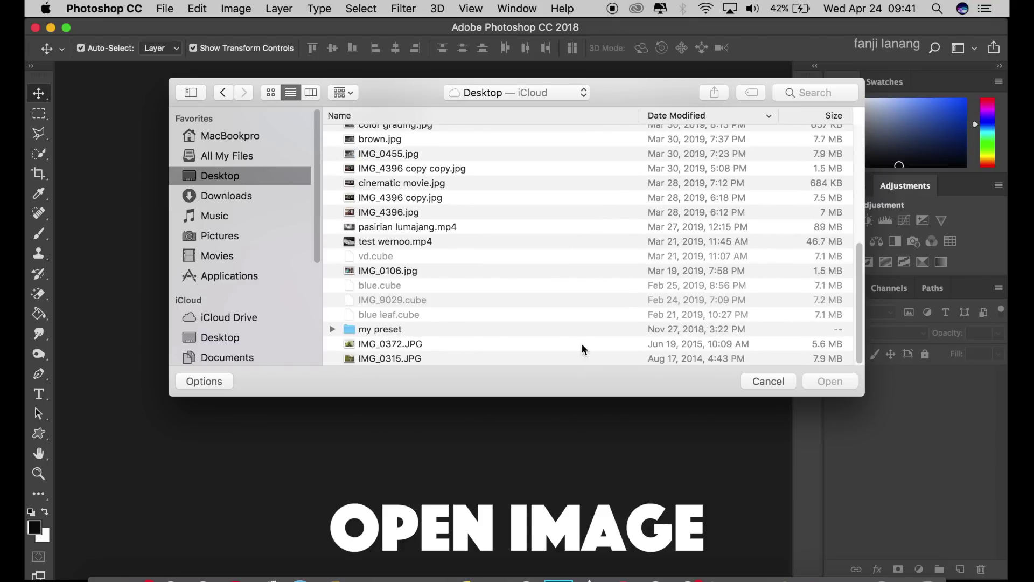
pyautogui.click(581, 344)
pyautogui.click(824, 385)
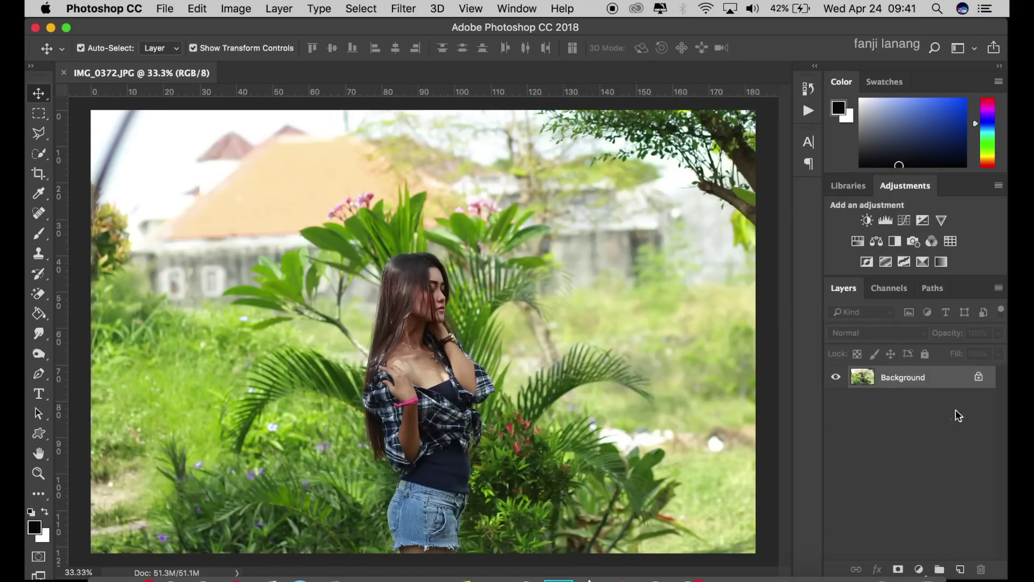
# Step: Duplicate the Background layer and give the copy a Camera Raw vignette of -100 with midpoint 0
pyautogui.moveTo(935, 385); pyautogui.dragTo(960, 568)
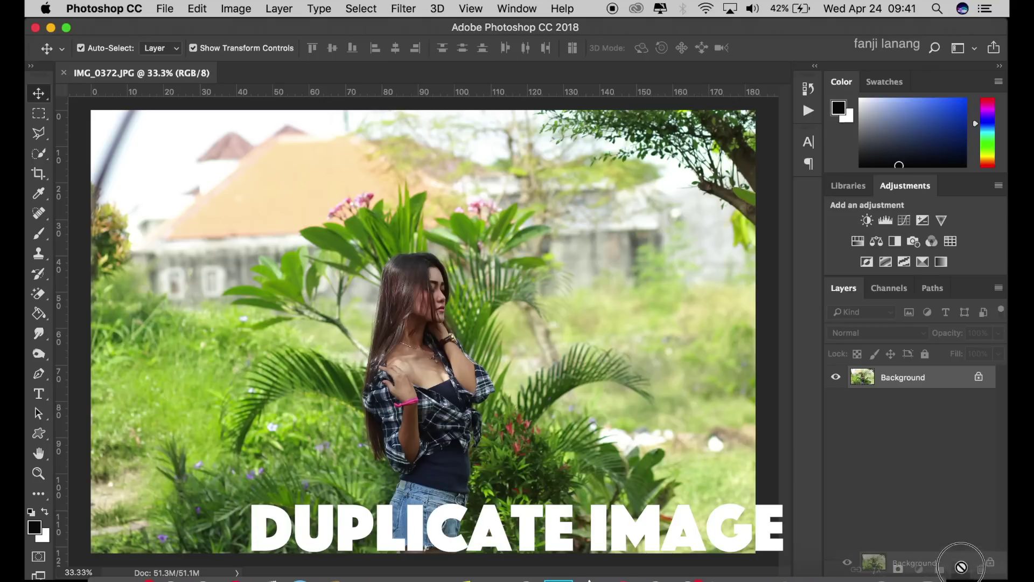
pyautogui.click(404, 9)
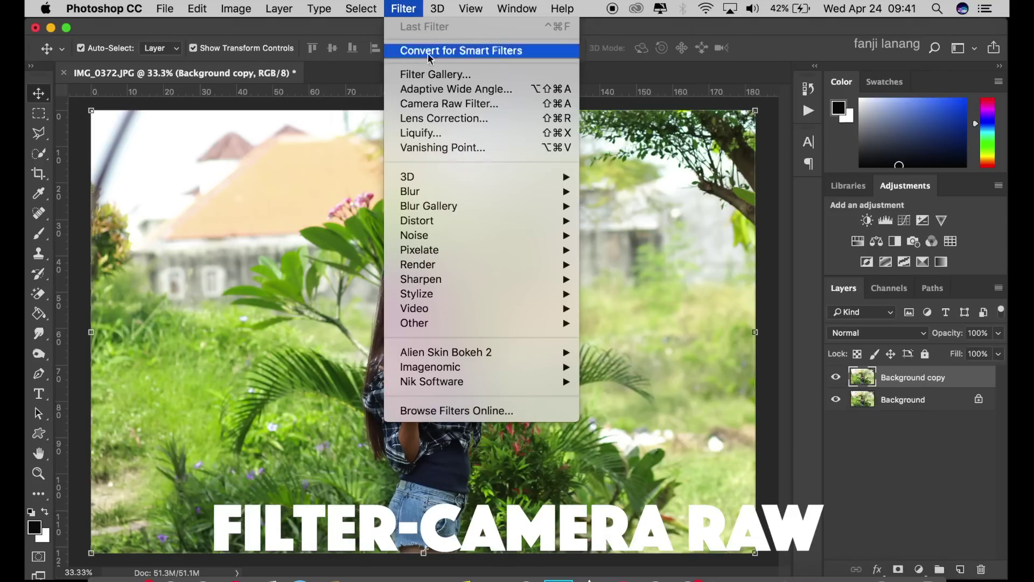
pyautogui.click(441, 102)
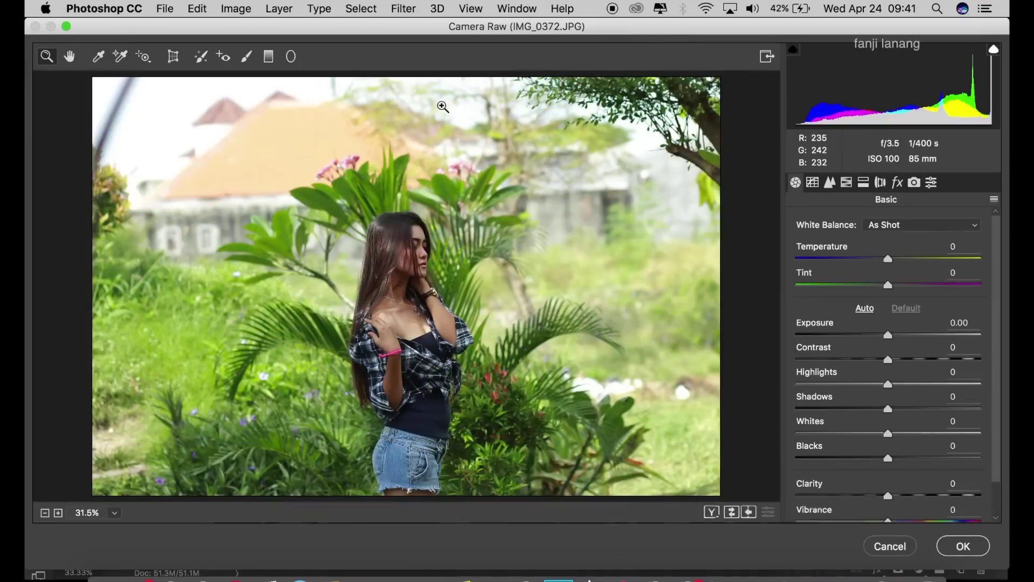
pyautogui.click(883, 186)
pyautogui.click(863, 183)
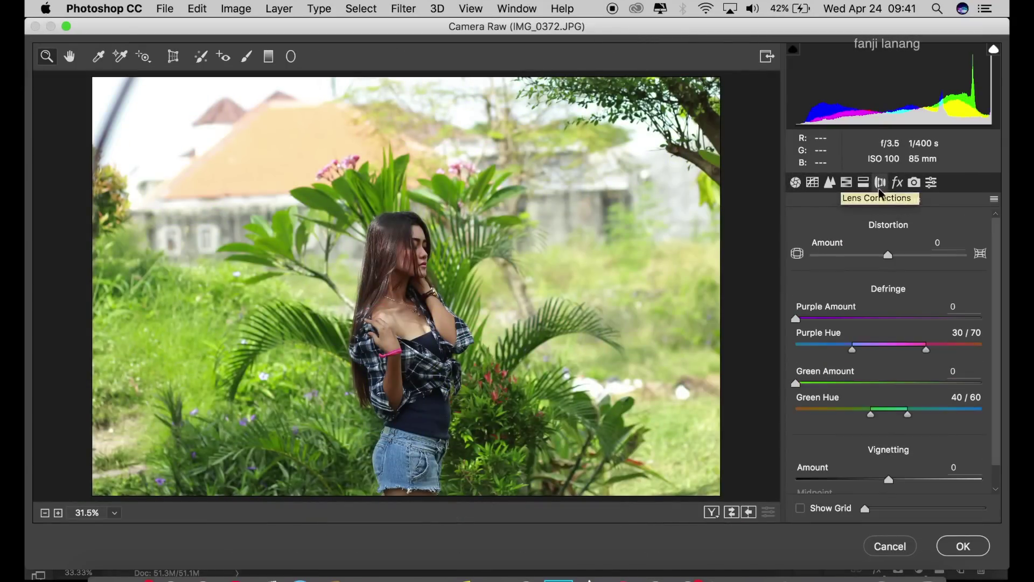
pyautogui.scroll(-1, 894, 377)
pyautogui.moveTo(857, 455); pyautogui.dragTo(752, 465)
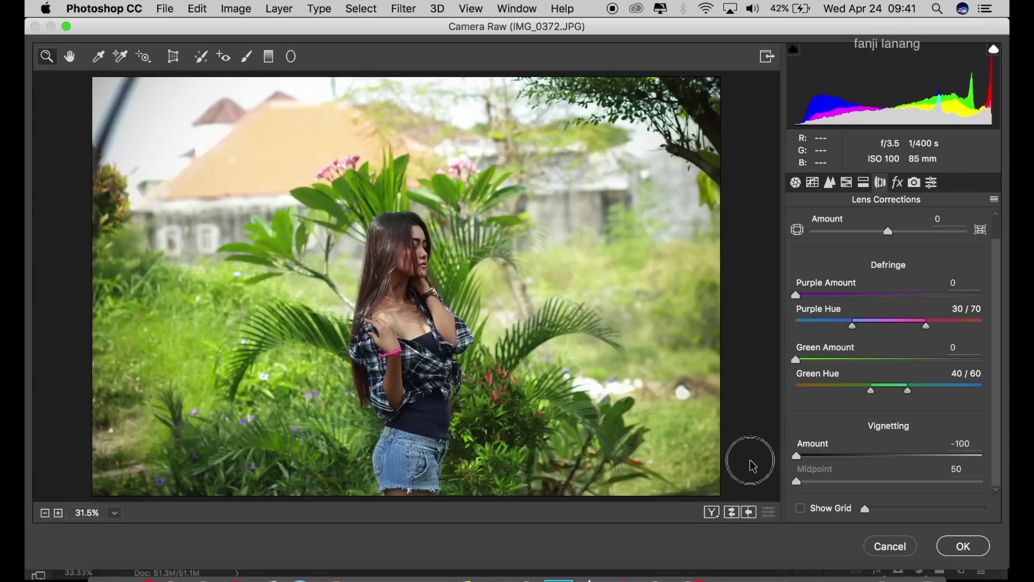
pyautogui.moveTo(888, 481); pyautogui.dragTo(745, 479)
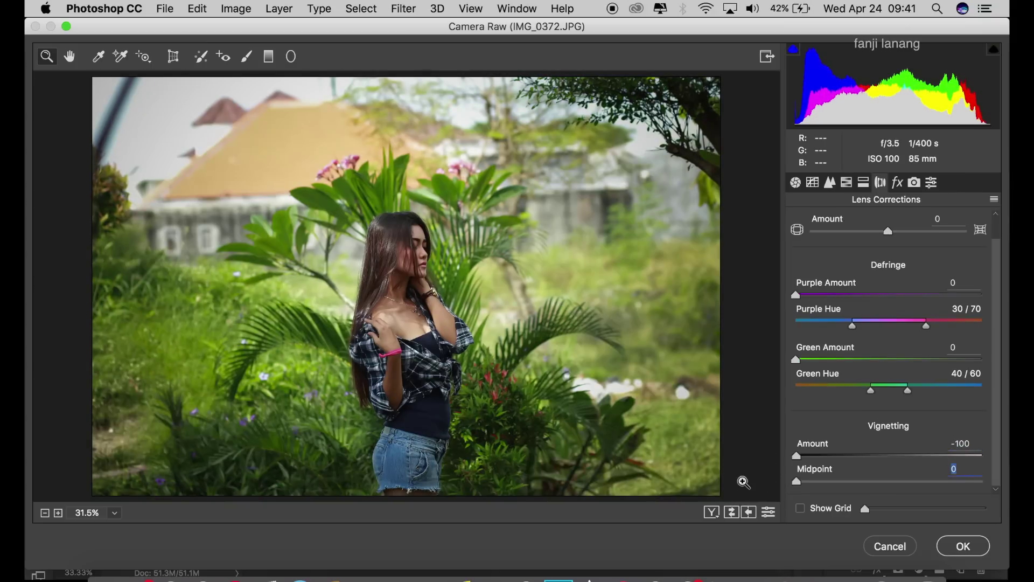
# Step: Add three -0.50 exposure graduated filters darkening the top, right and left edges
pyautogui.click(794, 184)
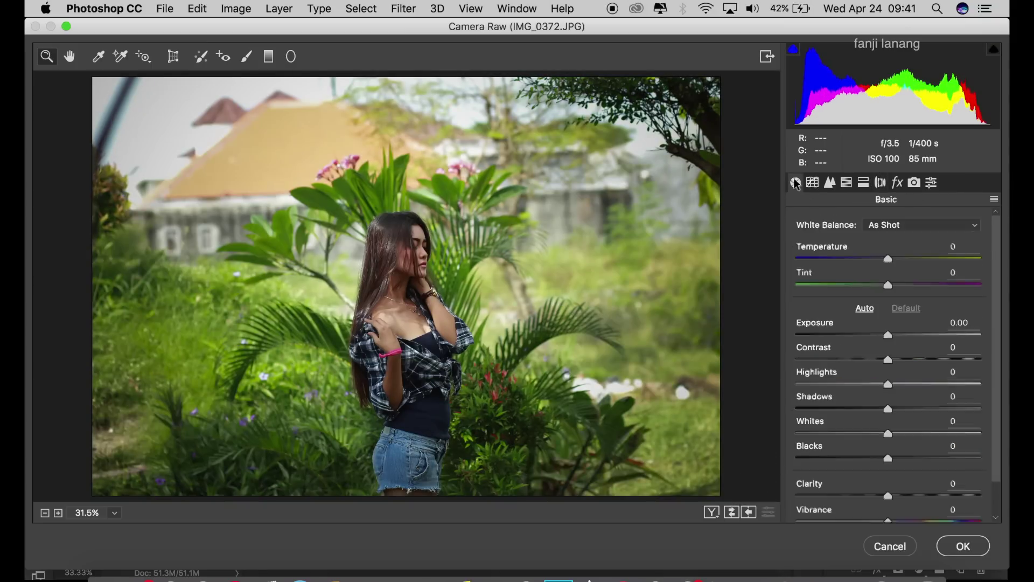
pyautogui.click(268, 57)
pyautogui.click(796, 291)
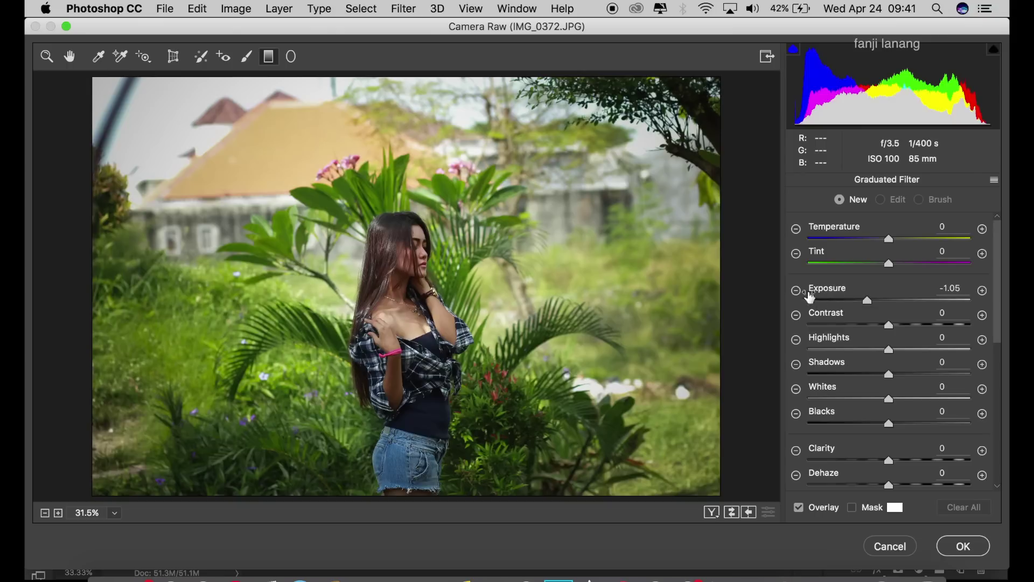
pyautogui.click(981, 291)
pyautogui.click(797, 291)
pyautogui.moveTo(409, 73); pyautogui.dragTo(411, 248)
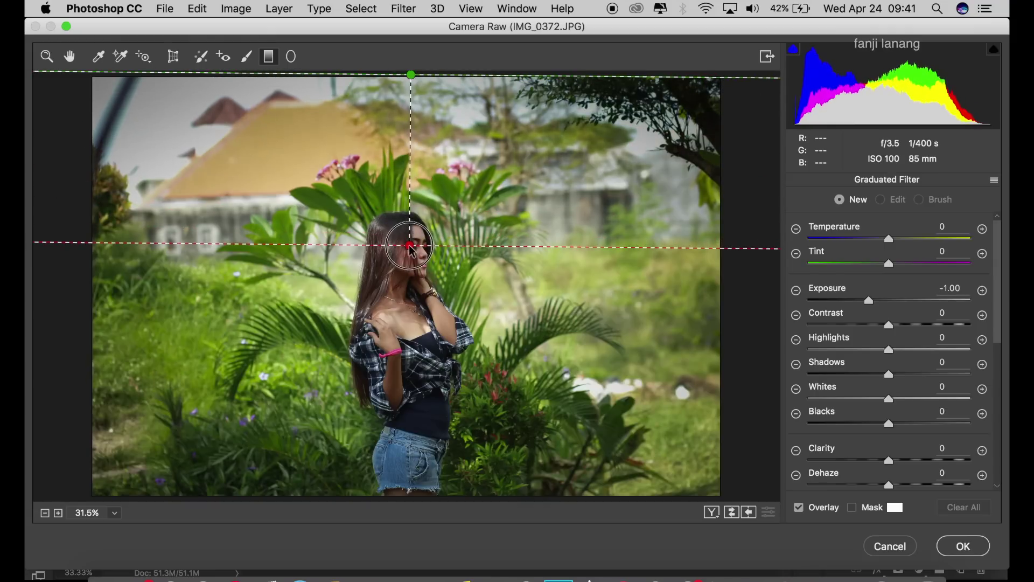
pyautogui.moveTo(754, 282); pyautogui.dragTo(390, 313)
pyautogui.moveTo(77, 228); pyautogui.dragTo(430, 257)
# Step: Compare the before/after previews and apply the Camera Raw adjustments
pyautogui.click(69, 56)
pyautogui.click(712, 514)
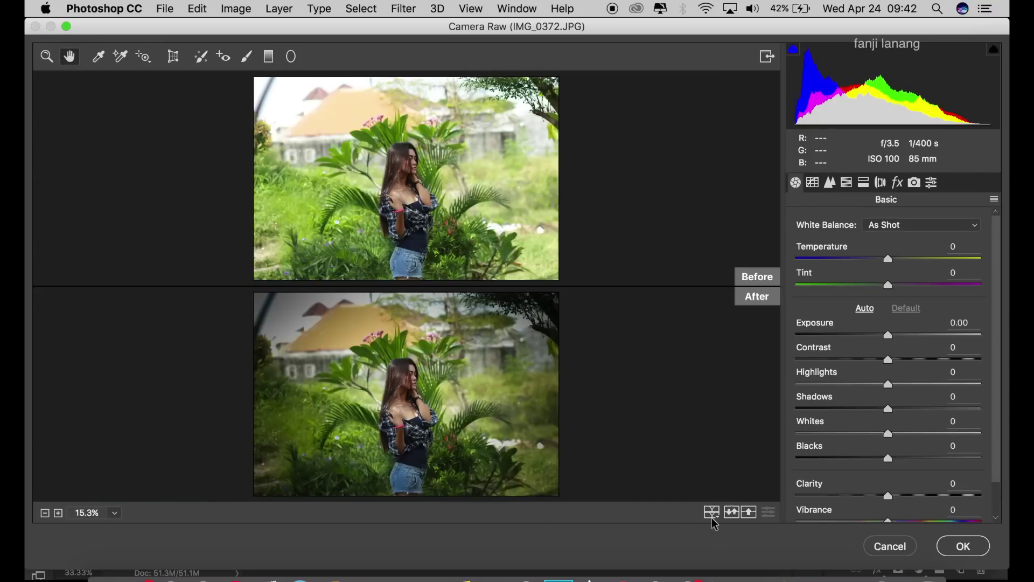
pyautogui.click(711, 514)
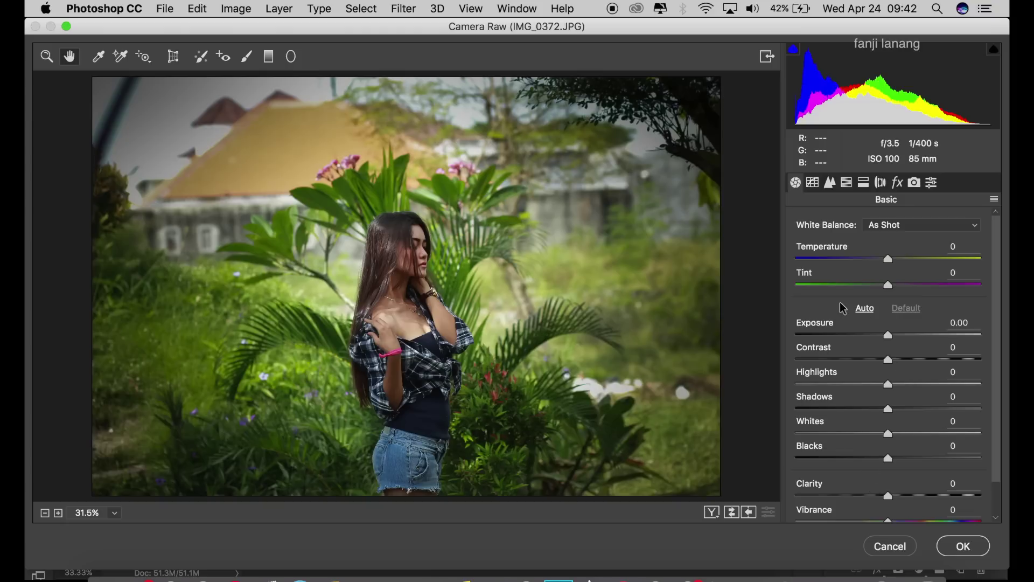
pyautogui.click(955, 548)
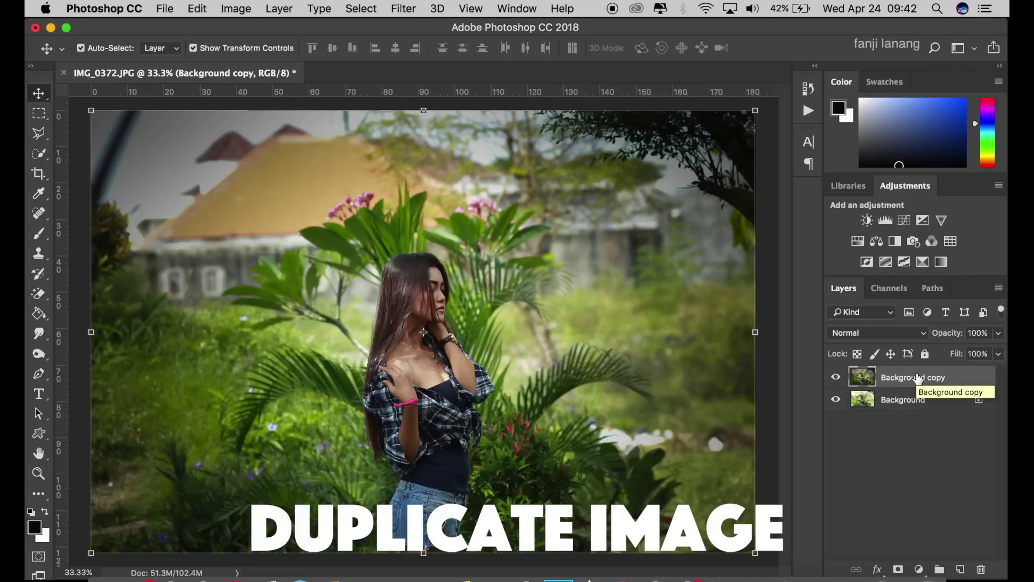
# Step: Duplicate the darkened layer and position an upright Iris Blur ellipse around the model
pyautogui.moveTo(917, 377); pyautogui.dragTo(960, 569)
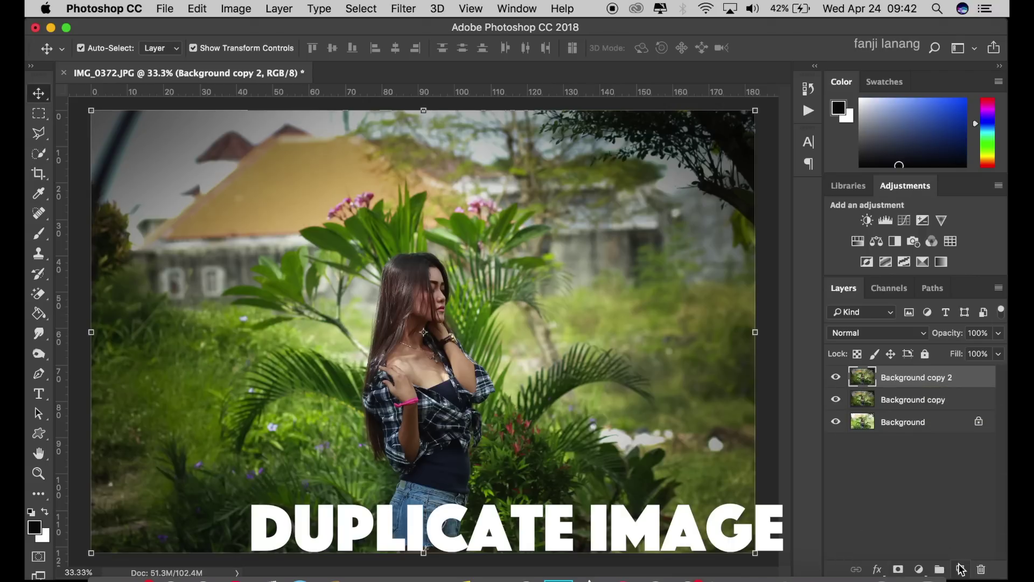
pyautogui.click(404, 10)
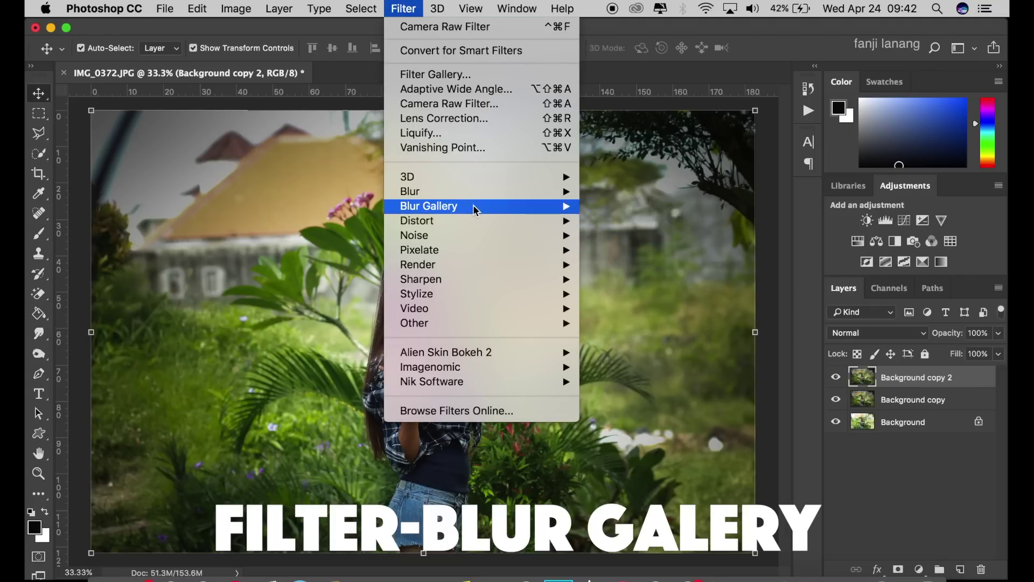
pyautogui.moveTo(428, 206)
pyautogui.click(625, 221)
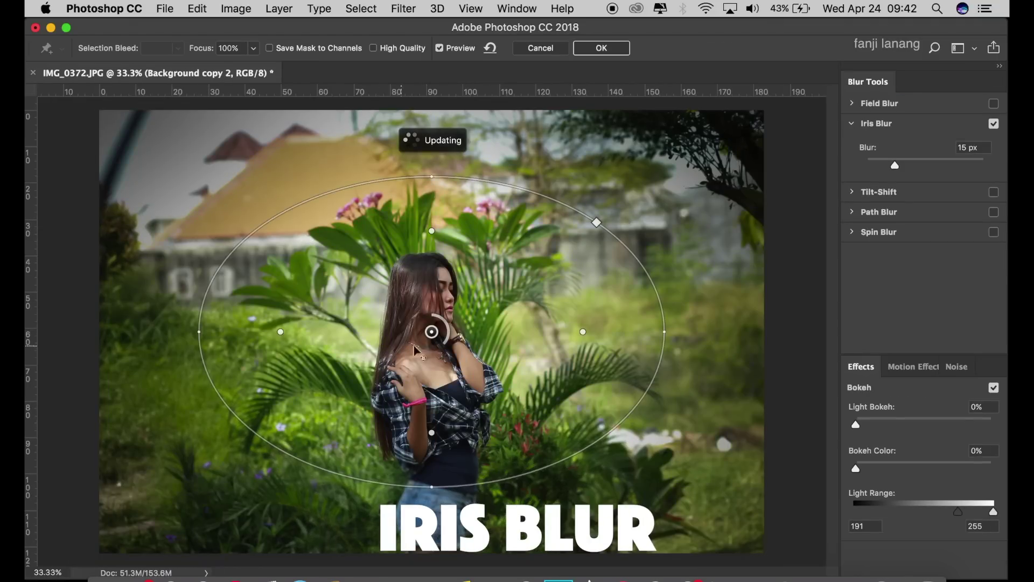
pyautogui.moveTo(432, 331); pyautogui.dragTo(431, 371)
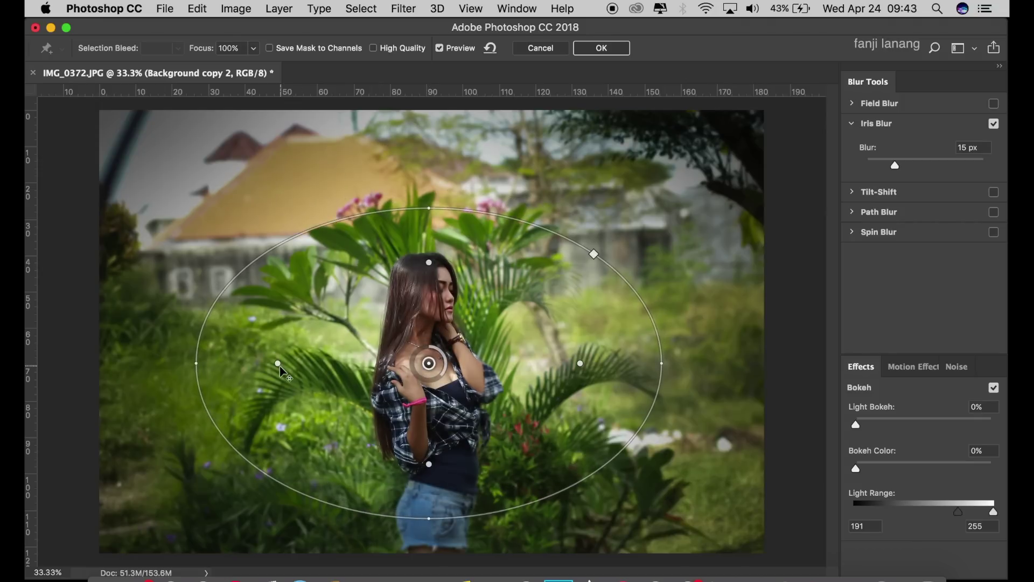
pyautogui.moveTo(278, 363); pyautogui.dragTo(294, 370)
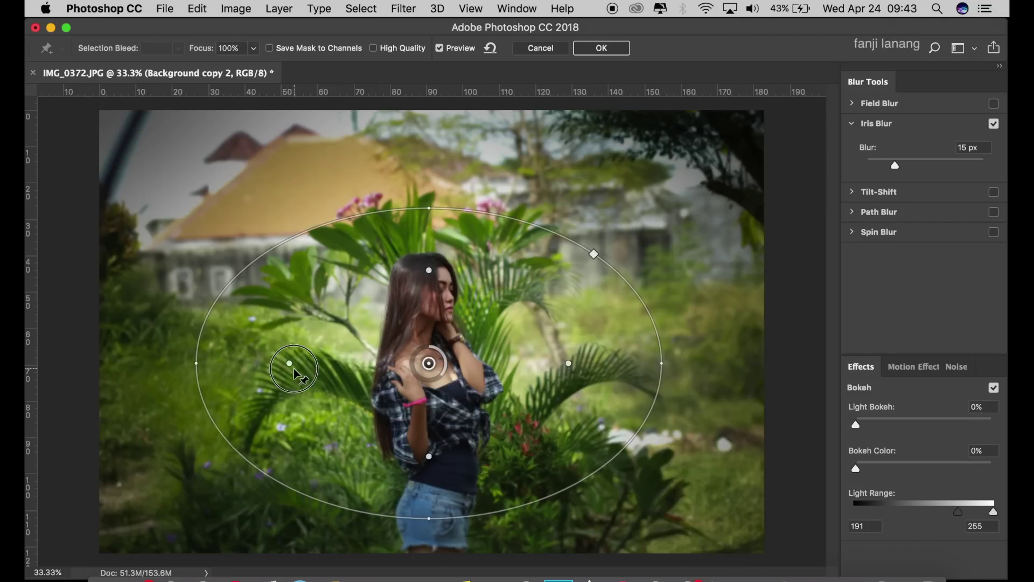
pyautogui.moveTo(662, 363); pyautogui.dragTo(667, 371)
pyautogui.moveTo(560, 506)
pyautogui.mouseDown()
pyautogui.moveTo(422, 576)
pyautogui.moveTo(425, 566)
pyautogui.mouseUp()
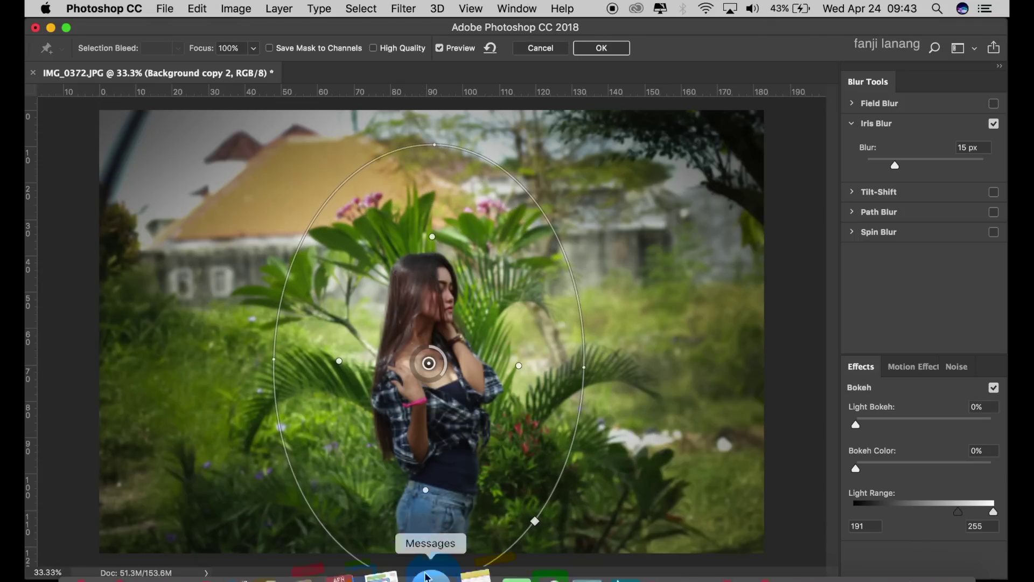
# Step: Stretch the ellipse to her full height, set the blur to 25 px, and commit it
pyautogui.moveTo(430, 464); pyautogui.dragTo(429, 532)
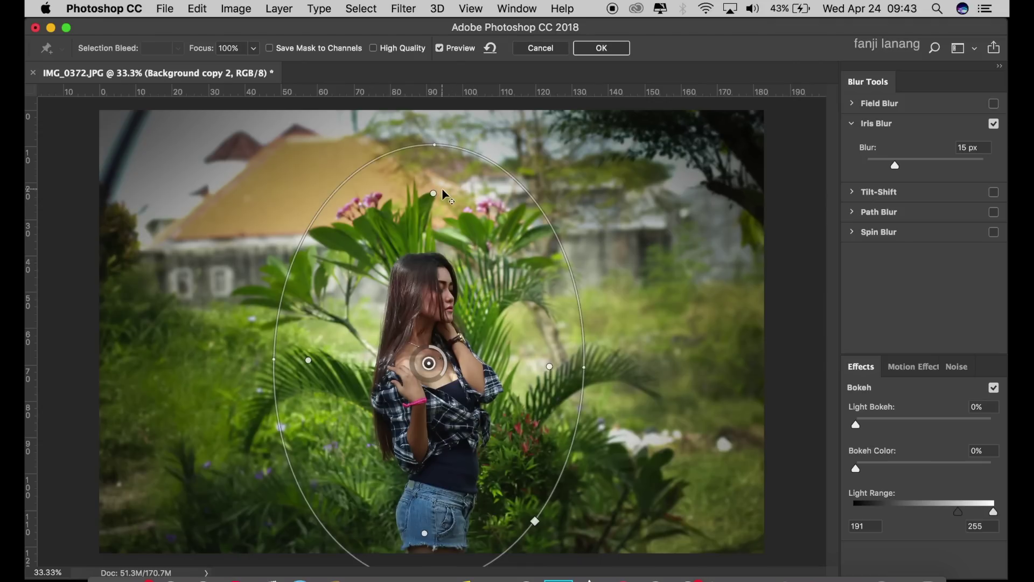
pyautogui.moveTo(435, 149); pyautogui.dragTo(436, 160)
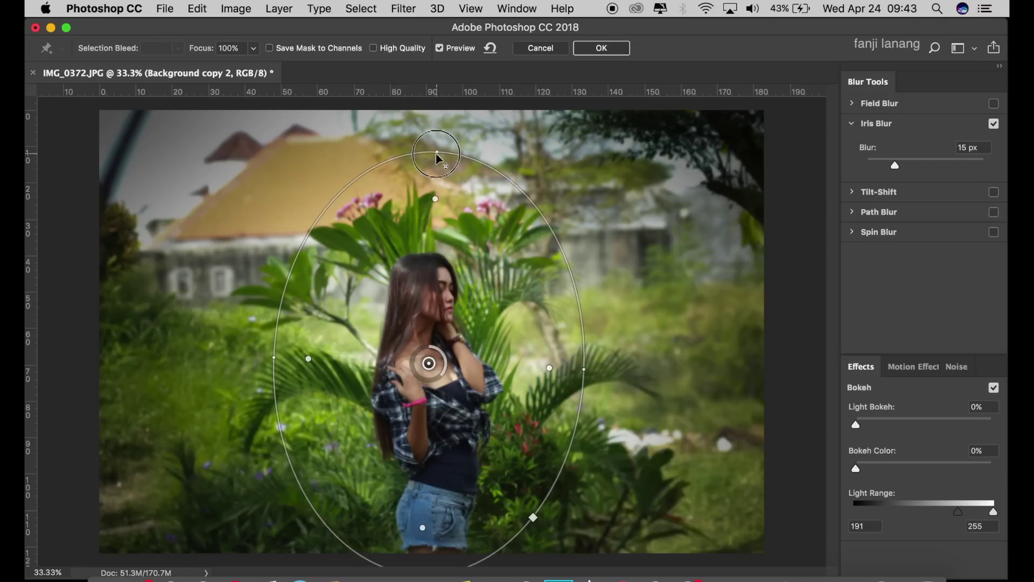
pyautogui.click(907, 164)
pyautogui.moveTo(907, 164); pyautogui.dragTo(903, 164)
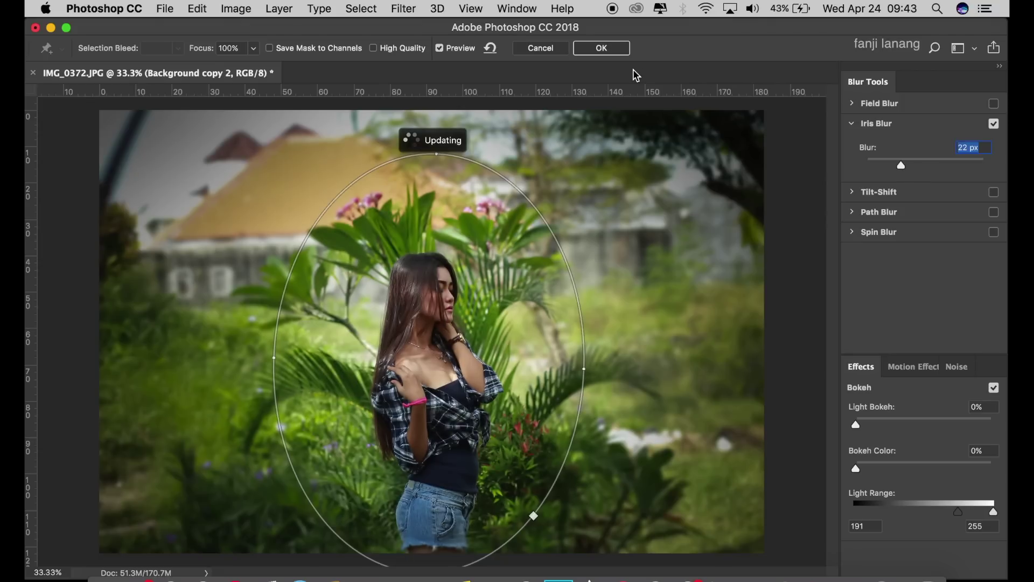
pyautogui.click(628, 52)
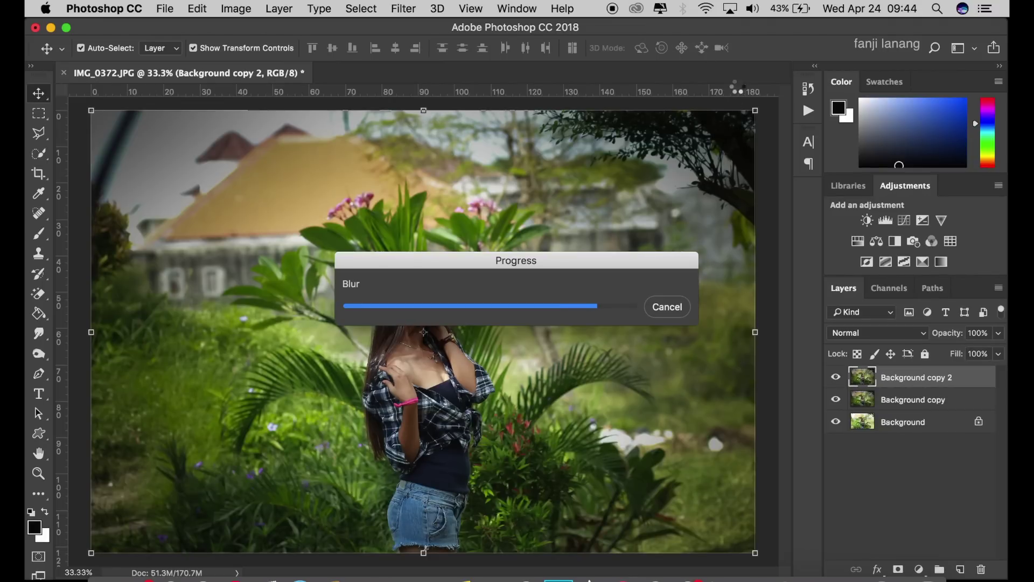
pyautogui.click(836, 376)
# Step: Add a reversed radial Gradient fill layer using the Neutral Density preset
pyautogui.click(837, 377)
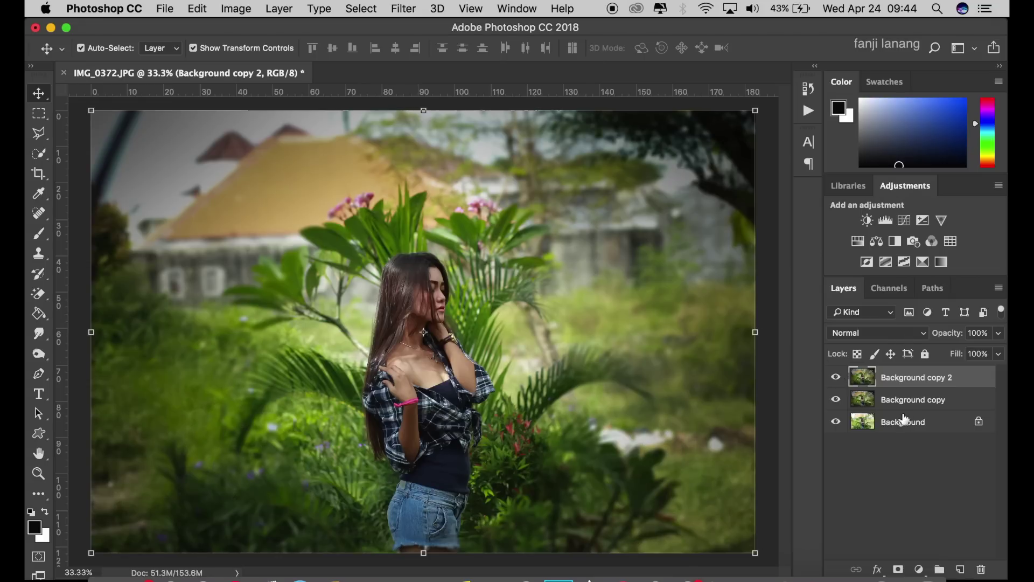
pyautogui.click(918, 569)
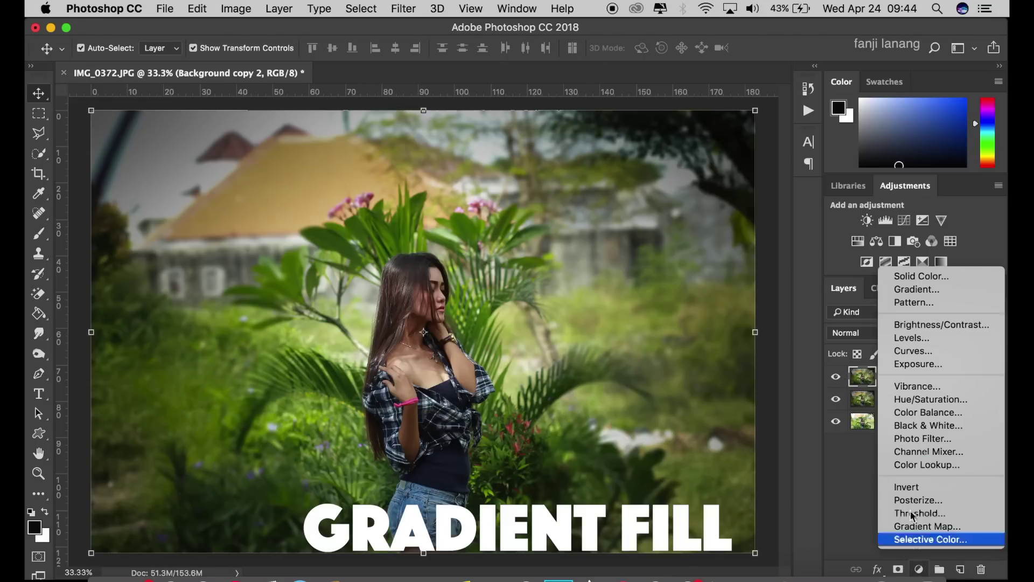
pyautogui.click(941, 289)
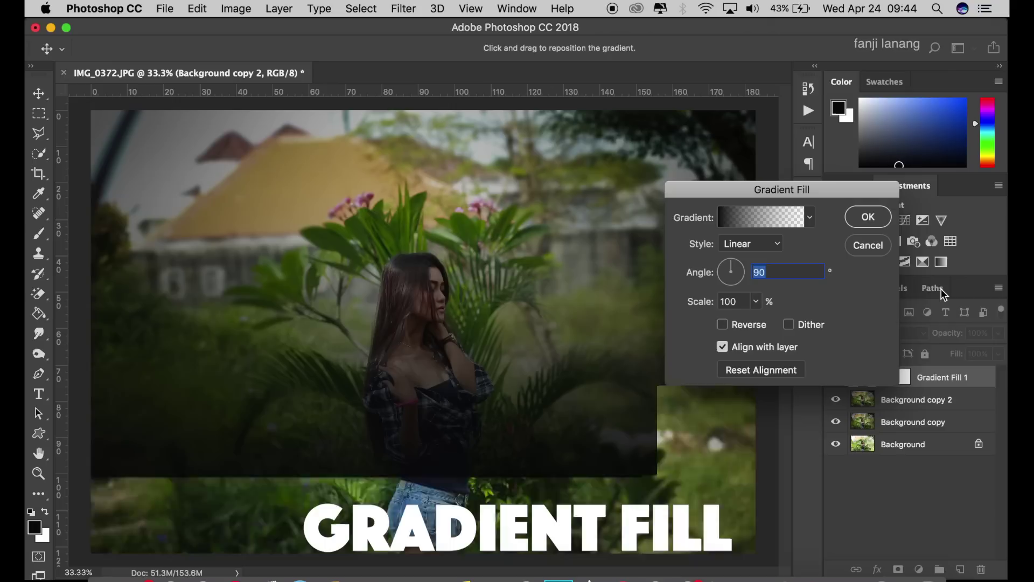
pyautogui.click(742, 245)
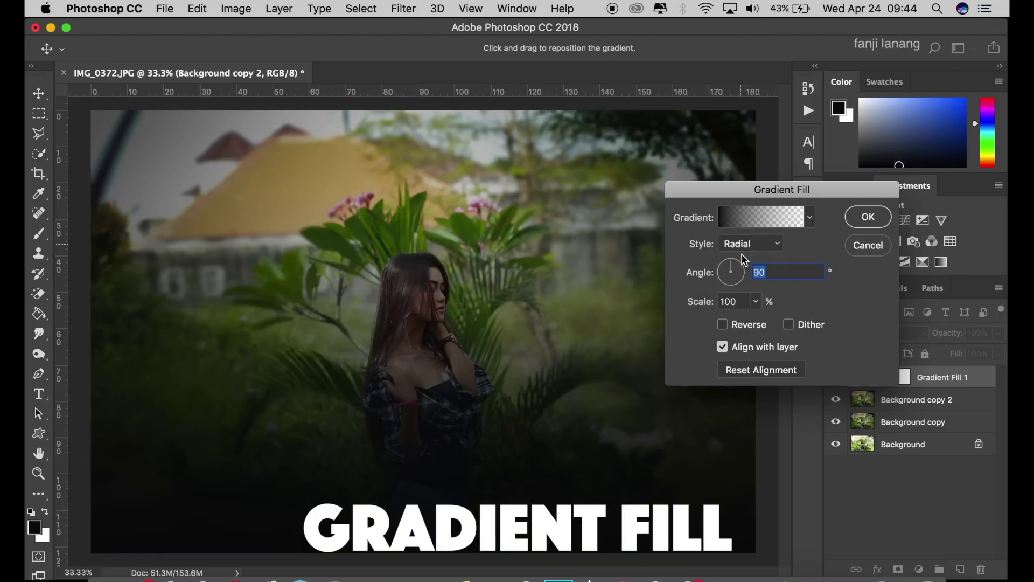
pyautogui.click(734, 332)
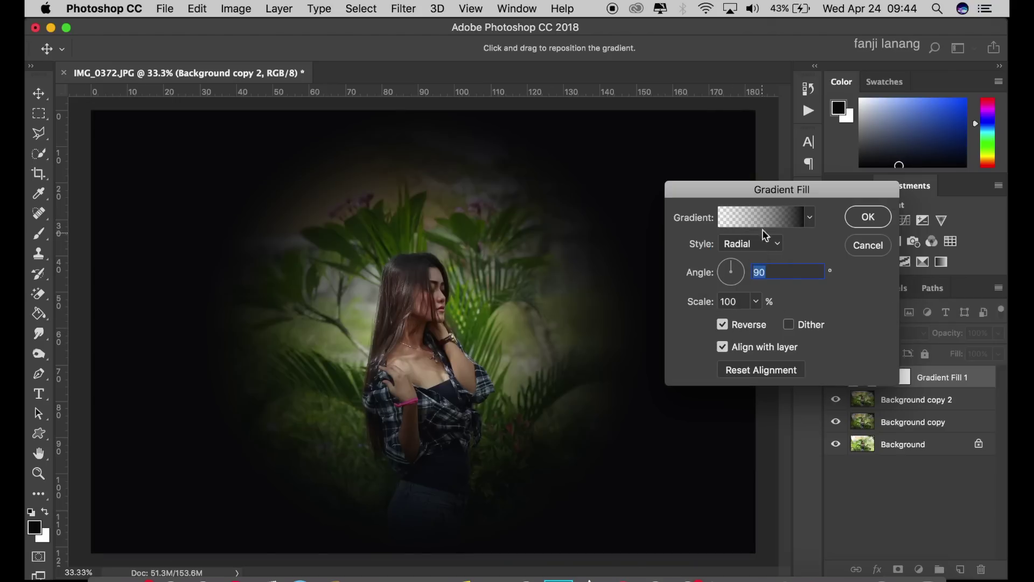
pyautogui.click(765, 223)
pyautogui.click(808, 155)
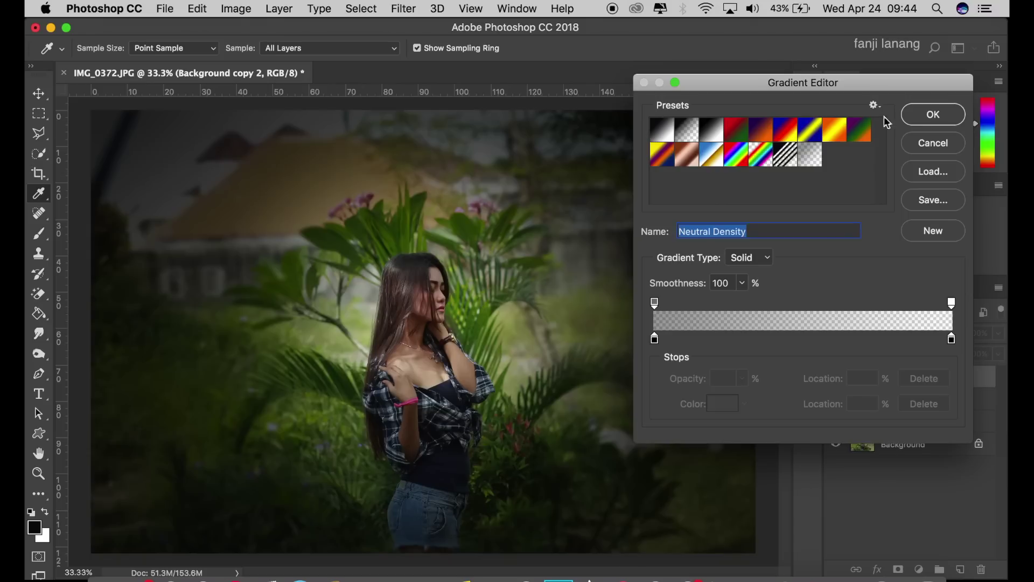
pyautogui.click(932, 115)
# Step: Centre the gradient on the girl's head with angle 49.76 and scale 144%
pyautogui.moveTo(432, 301)
pyautogui.mouseDown()
pyautogui.moveTo(431, 258)
pyautogui.moveTo(431, 307)
pyautogui.mouseUp()
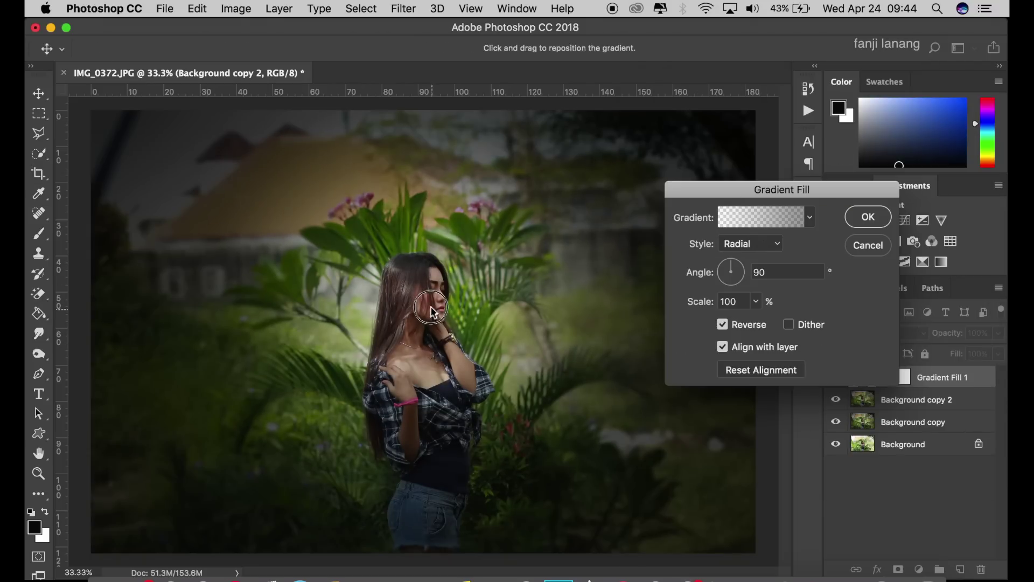
pyautogui.moveTo(744, 267); pyautogui.dragTo(741, 263)
pyautogui.click(756, 303)
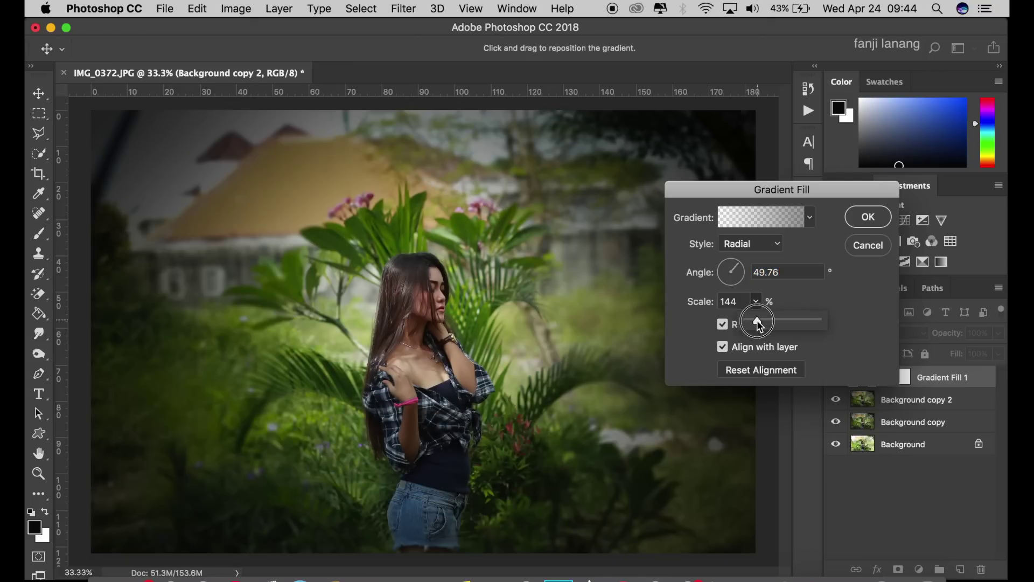
pyautogui.click(855, 218)
pyautogui.click(856, 218)
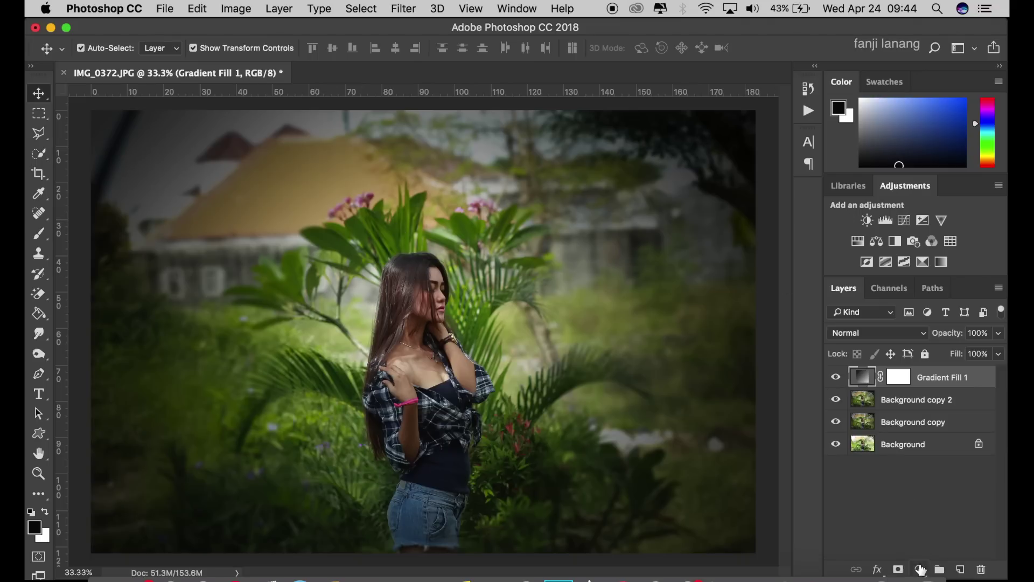
# Step: Add a Channel Mixer layer with Red output set to Red 50, Green 100, Blue -50
pyautogui.click(920, 569)
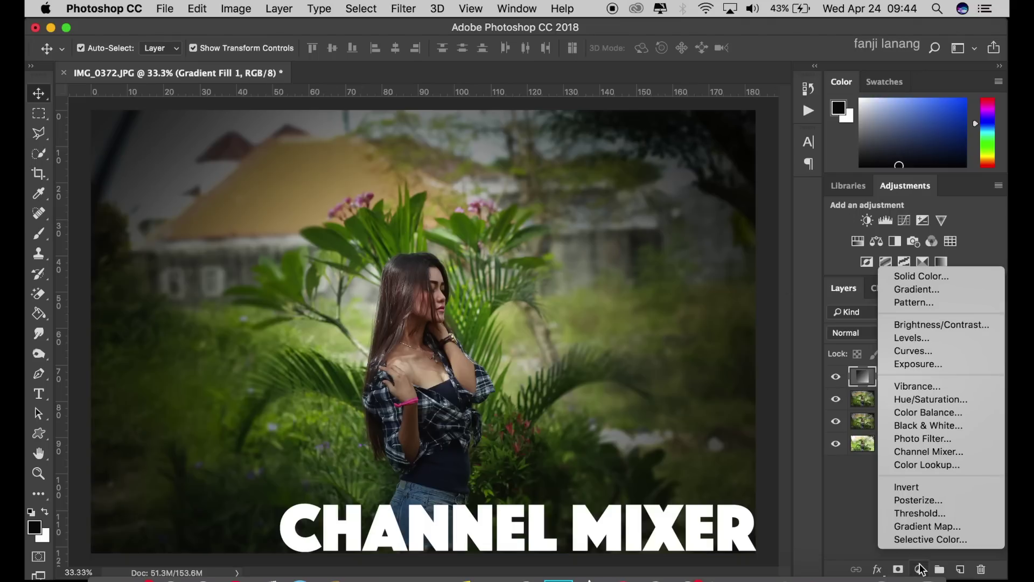
pyautogui.click(945, 451)
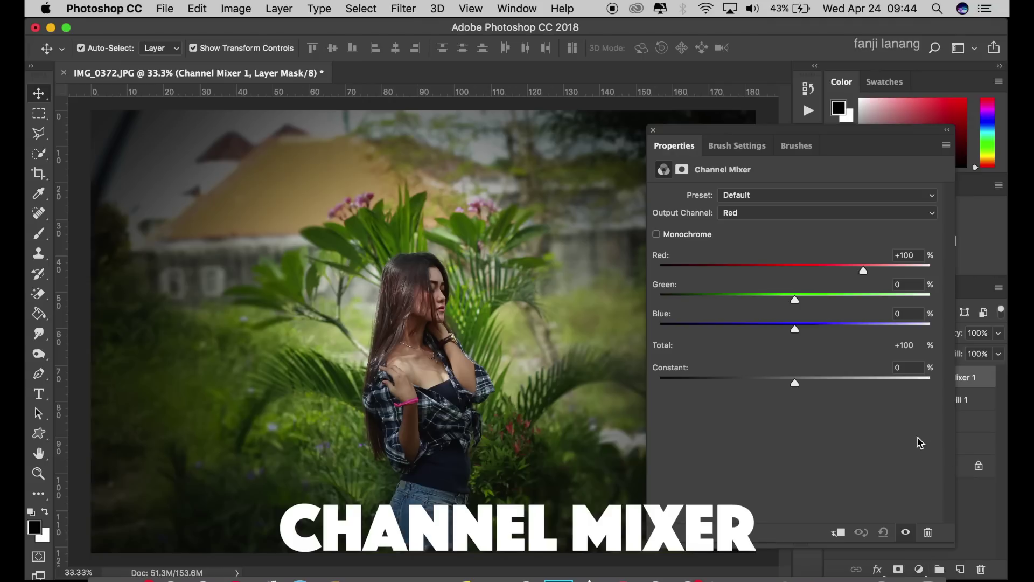
pyautogui.click(765, 212)
pyautogui.click(765, 223)
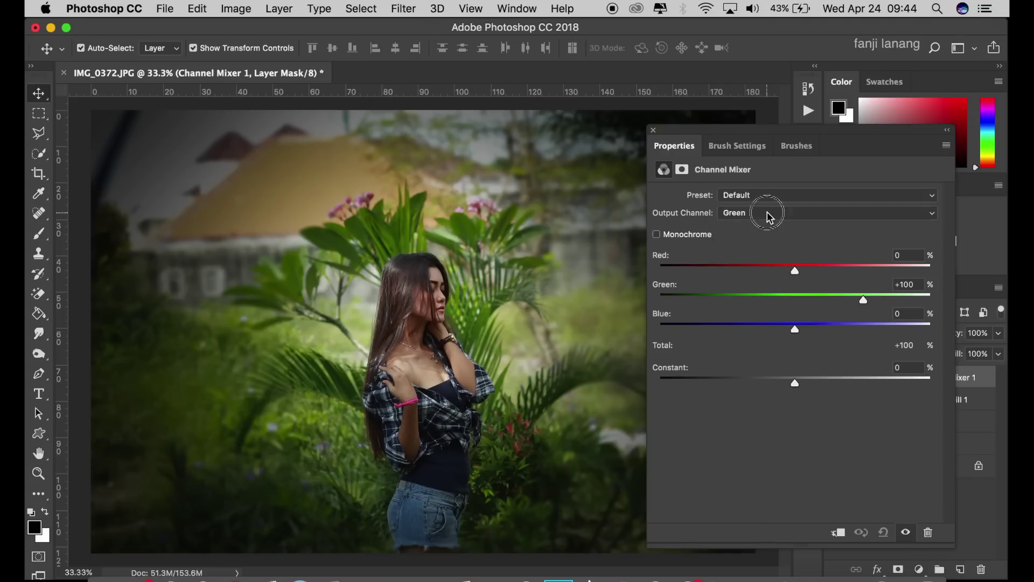
pyautogui.click(769, 202)
pyautogui.doubleClick(920, 255)
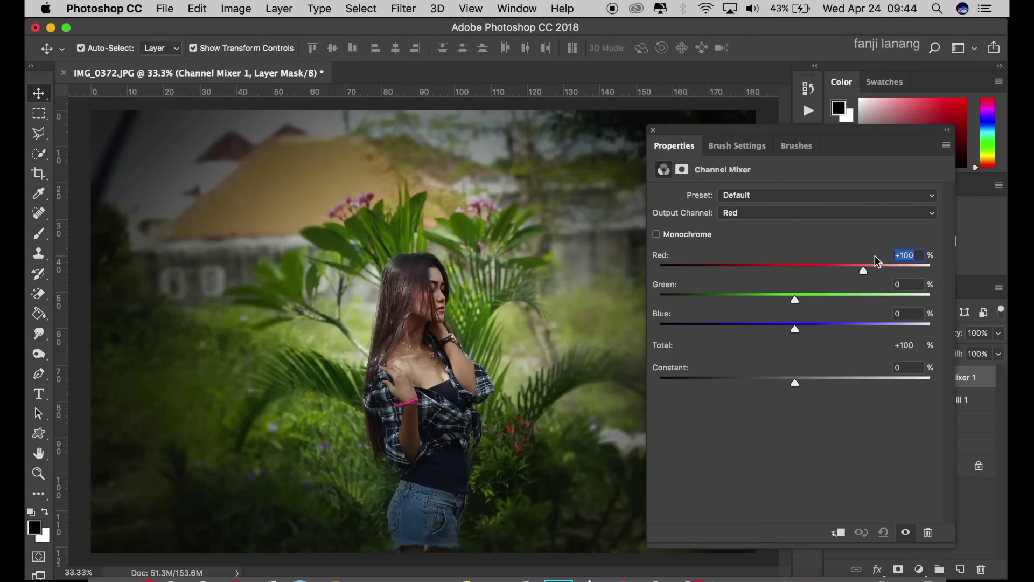
pyautogui.write('50')
pyautogui.press('Tab')
pyautogui.write('0')
pyautogui.write('100')
pyautogui.press('Tab')
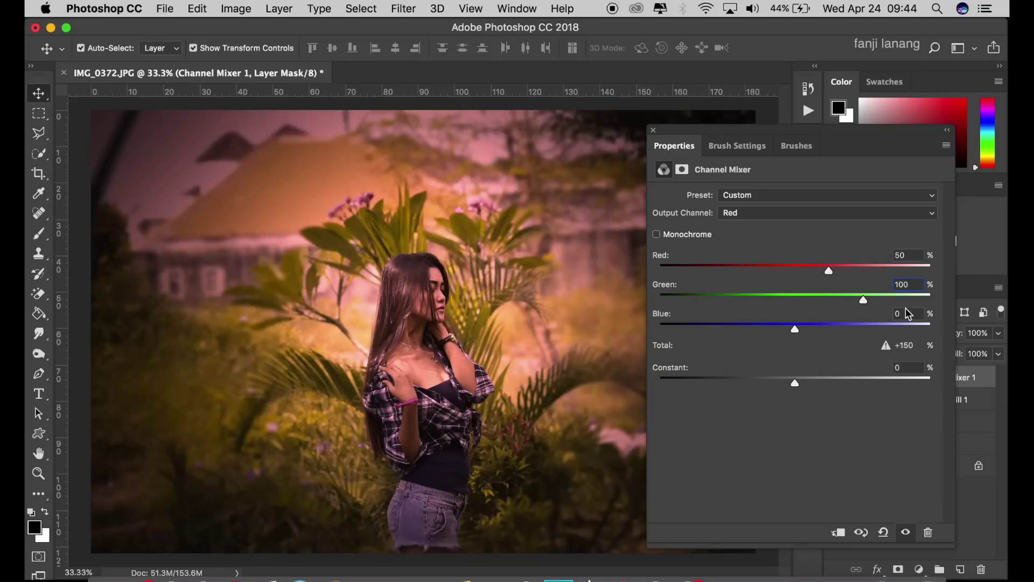
pyautogui.write('-5')
pyautogui.write('0')
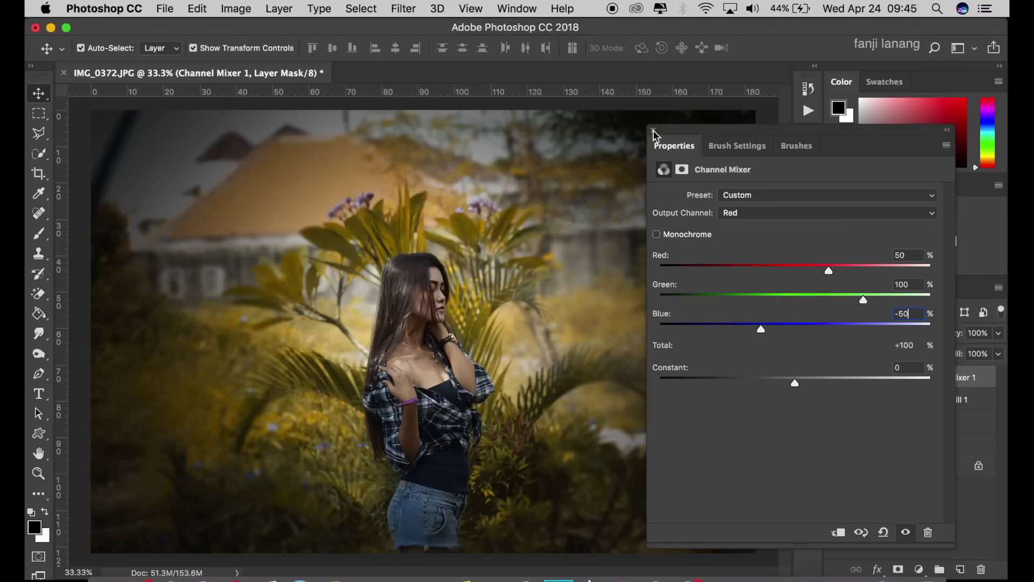
pyautogui.click(654, 131)
# Step: Set the Channel Mixer layer to Lighten blend mode and compare it hidden
pyautogui.click(865, 337)
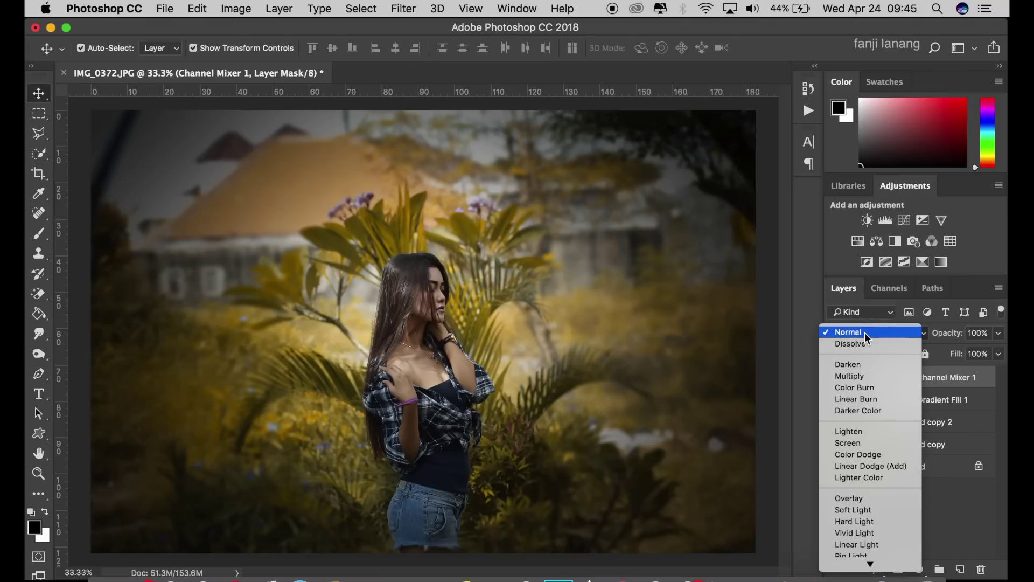
pyautogui.click(862, 432)
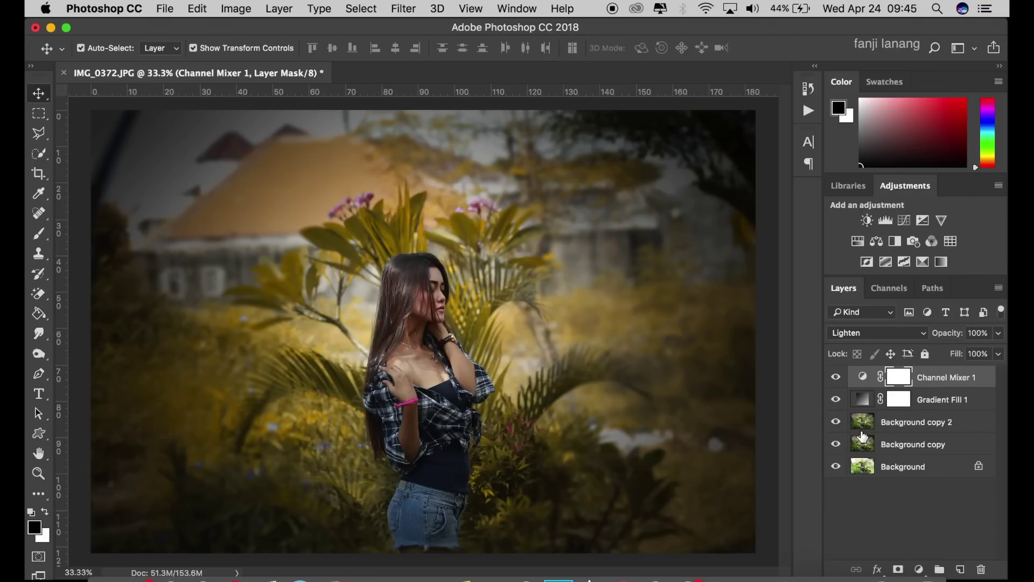
pyautogui.click(835, 377)
pyautogui.click(919, 569)
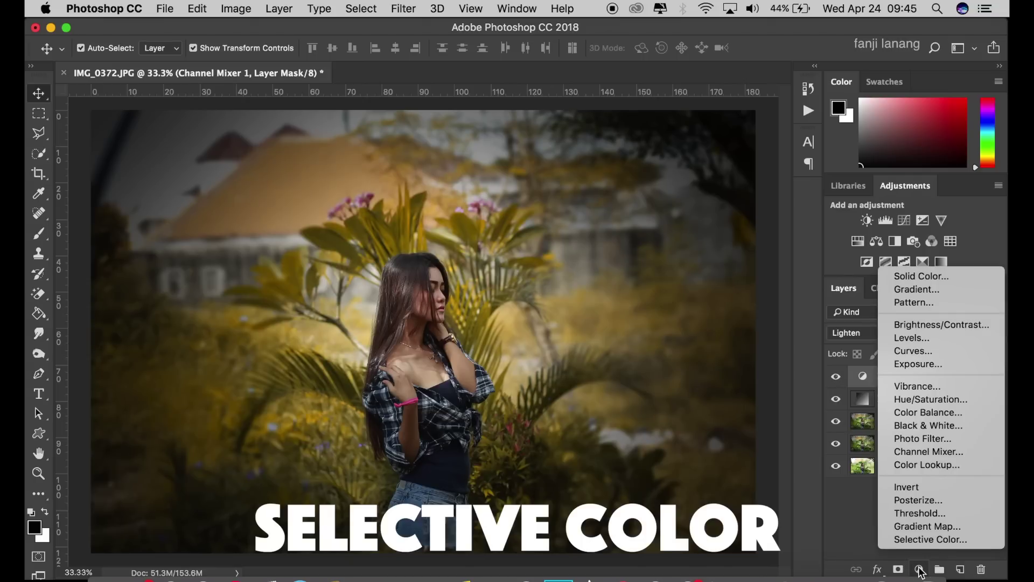
# Step: Add a Selective Color layer setting Yellows to Cyan -100, Magenta +7, Yellow +5, Black +25
pyautogui.click(918, 538)
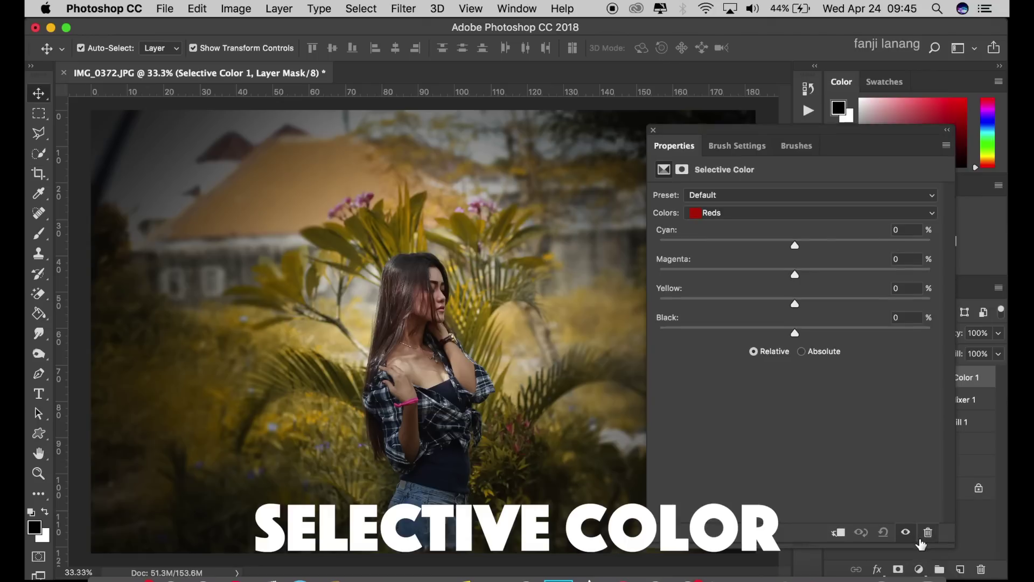
pyautogui.click(782, 215)
pyautogui.click(784, 225)
pyautogui.moveTo(794, 245); pyautogui.dragTo(669, 247)
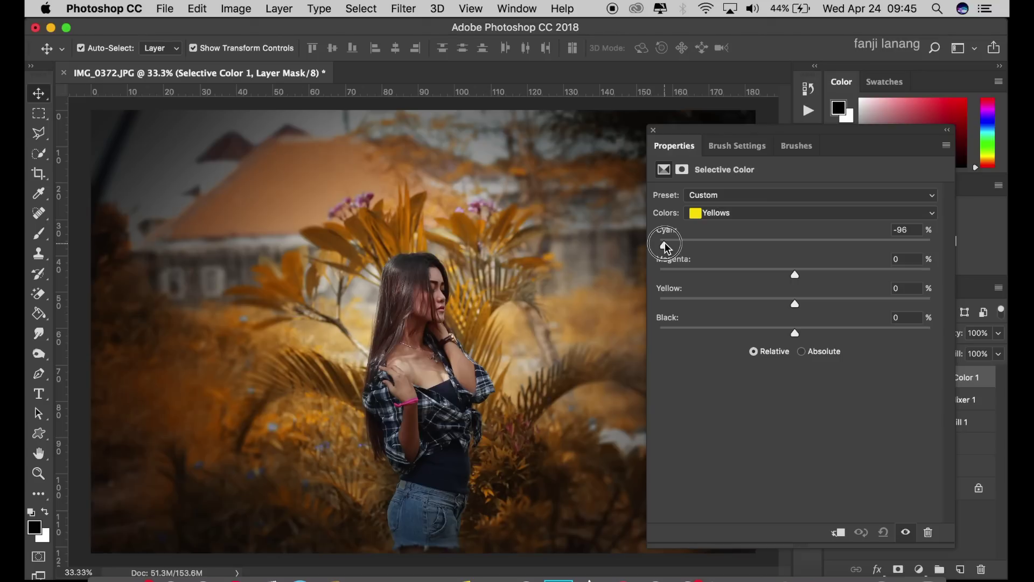
pyautogui.moveTo(811, 275)
pyautogui.mouseDown()
pyautogui.moveTo(803, 332)
pyautogui.moveTo(842, 333)
pyautogui.moveTo(824, 365)
pyautogui.moveTo(832, 372)
pyautogui.mouseUp()
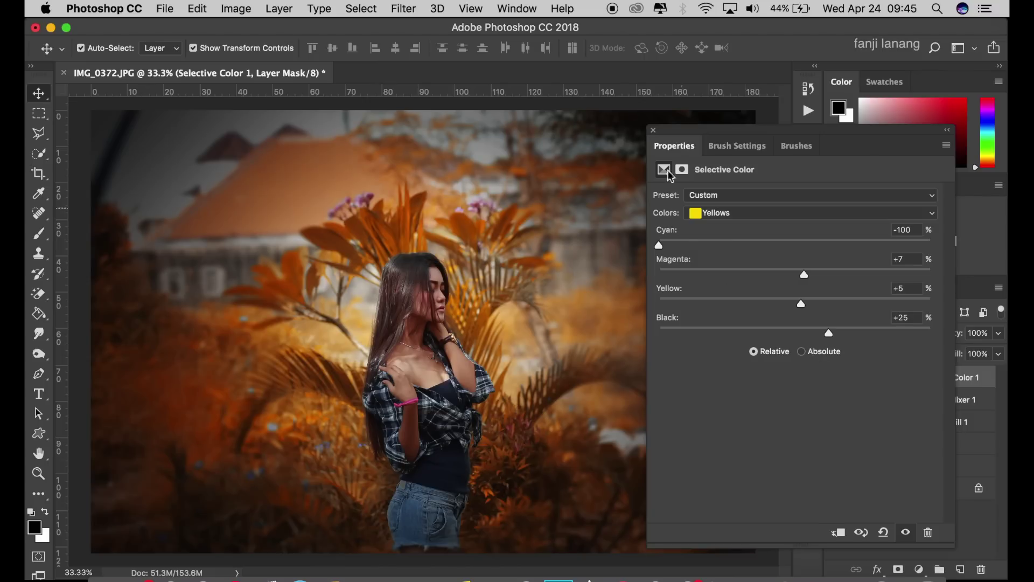
pyautogui.click(653, 129)
pyautogui.click(835, 377)
pyautogui.click(836, 377)
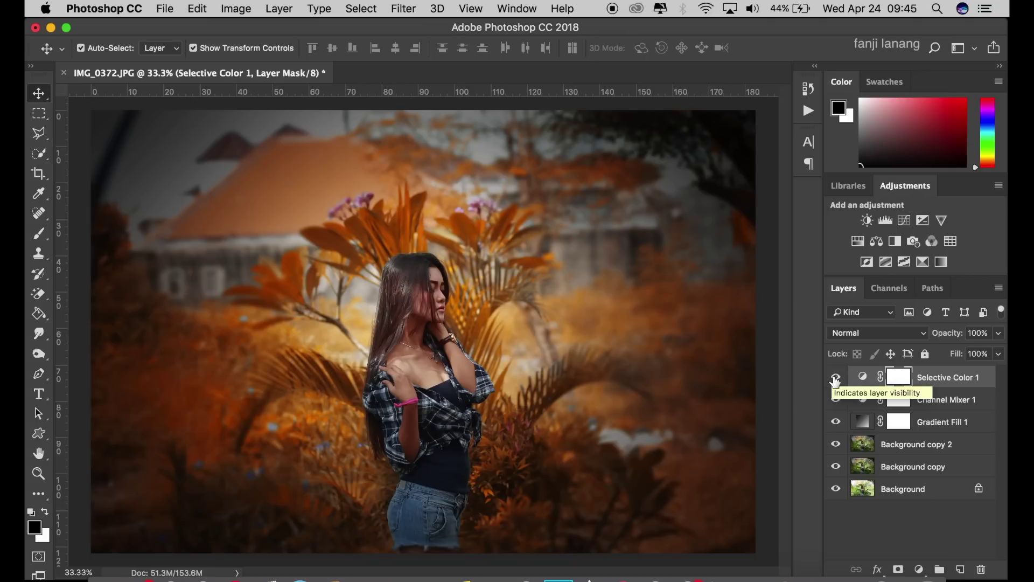
# Step: Create a new layer filled via Apply Image and Gaussian-blur it at 75 px radius
pyautogui.click(959, 569)
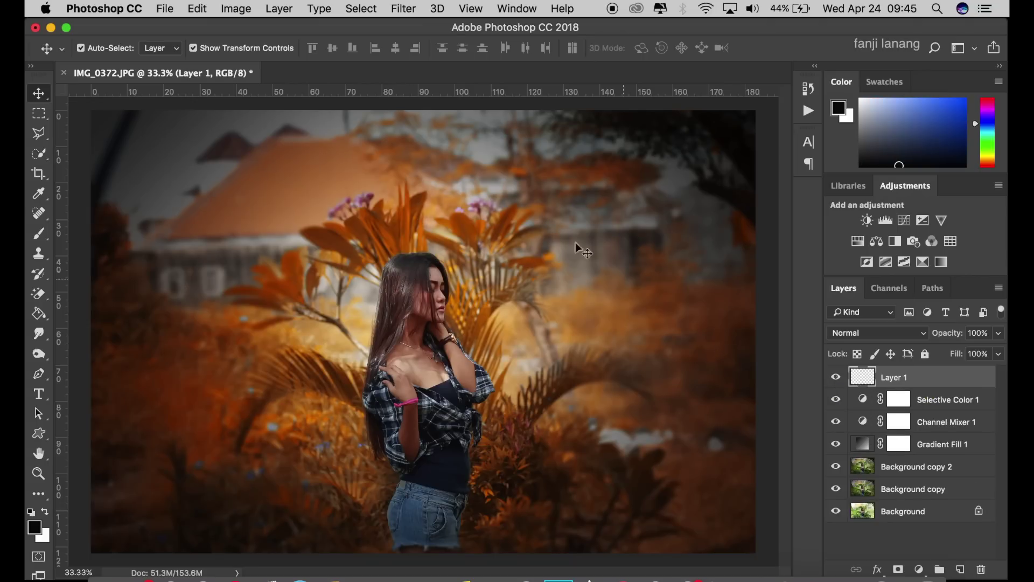
pyautogui.click(235, 9)
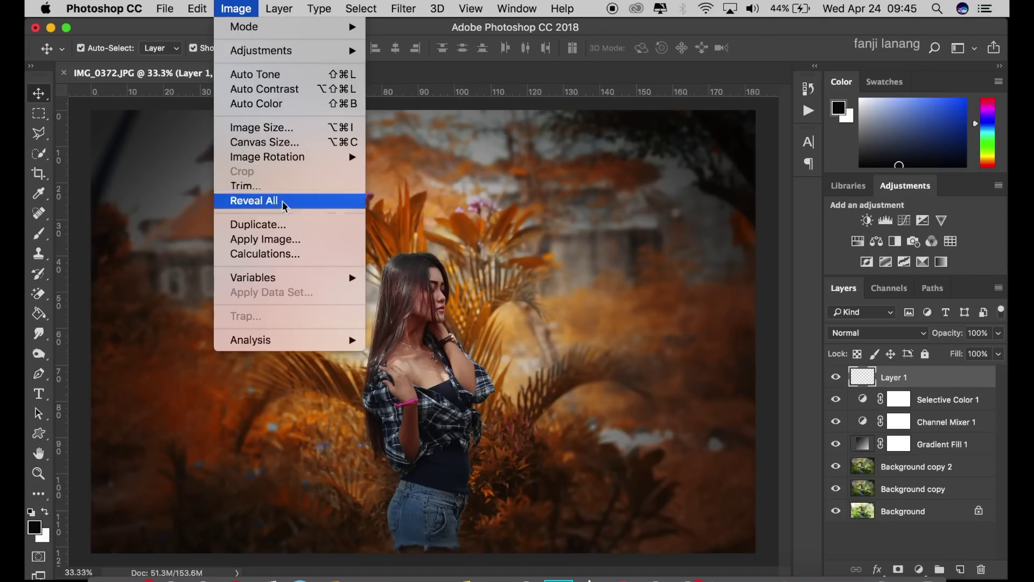
pyautogui.click(289, 247)
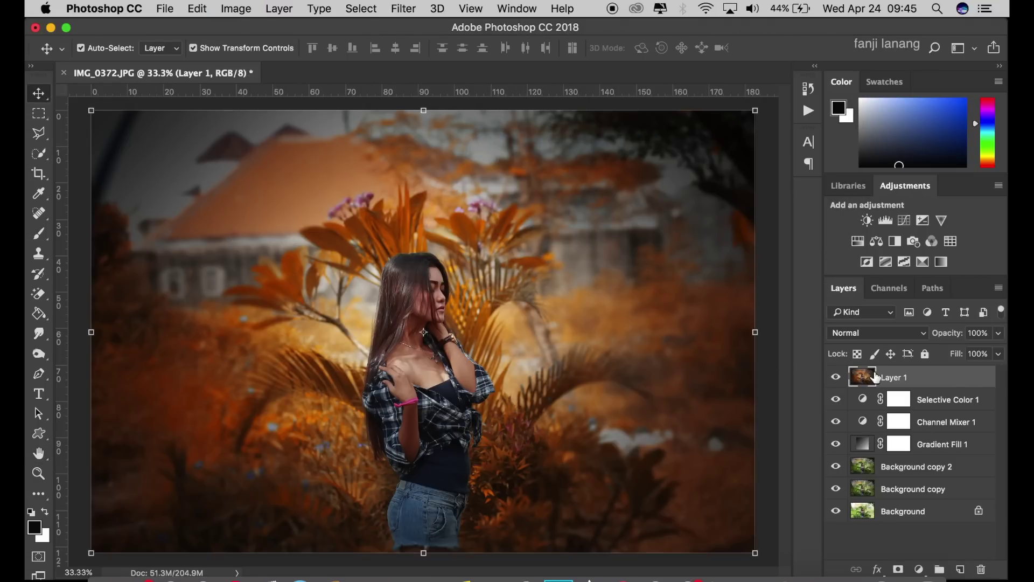
pyautogui.click(398, 9)
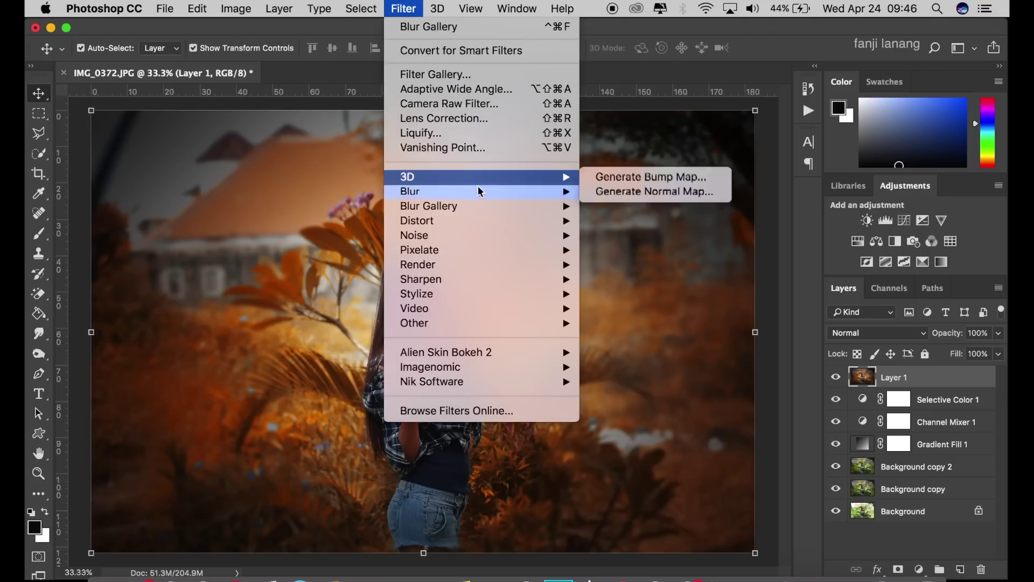
pyautogui.moveTo(409, 191)
pyautogui.click(646, 256)
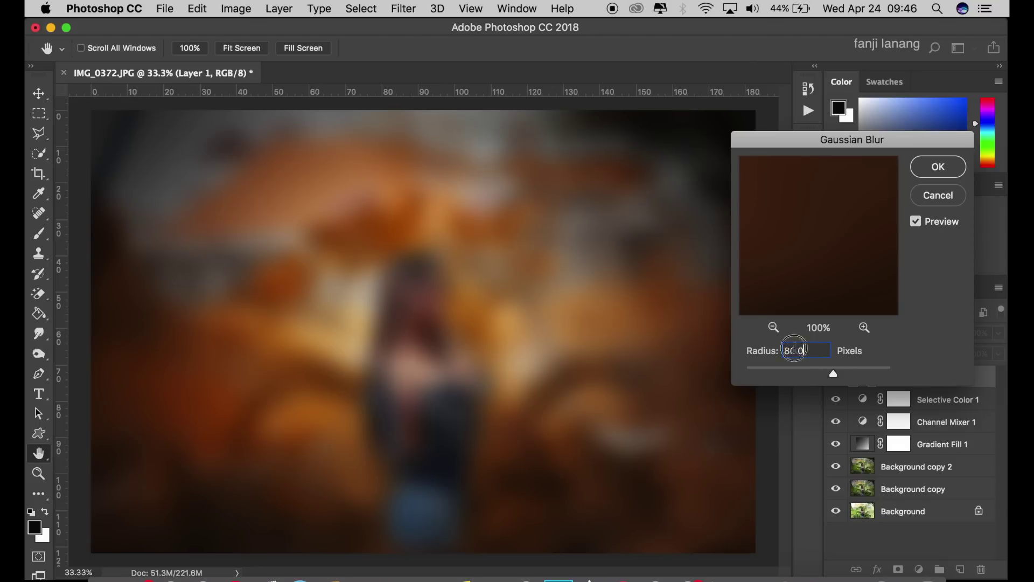
pyautogui.write('75')
pyautogui.press('Return')
# Step: Set the blurred layer to Multiply blend mode at 50% opacity
pyautogui.press('v')
pyautogui.click(874, 333)
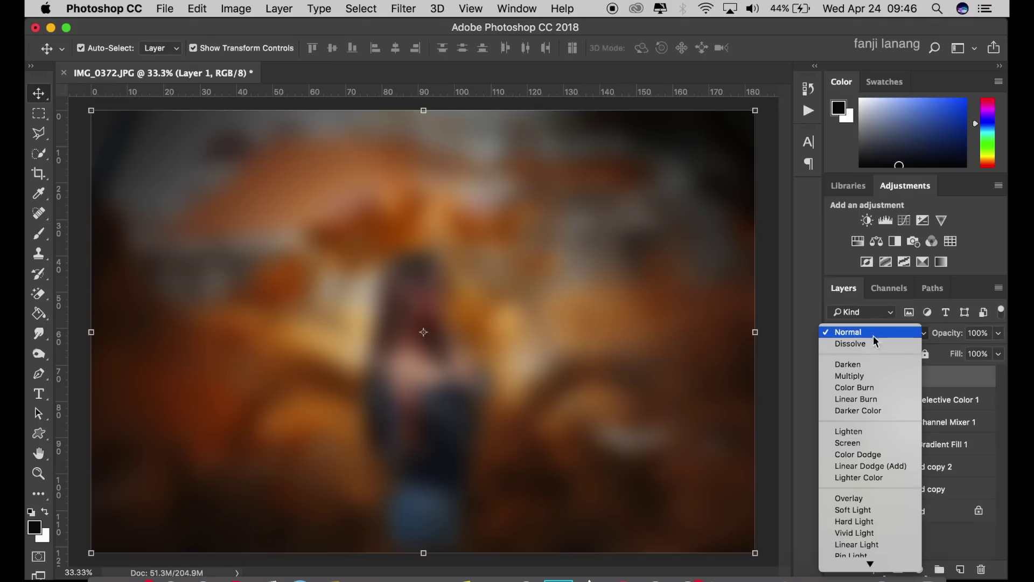
pyautogui.click(878, 371)
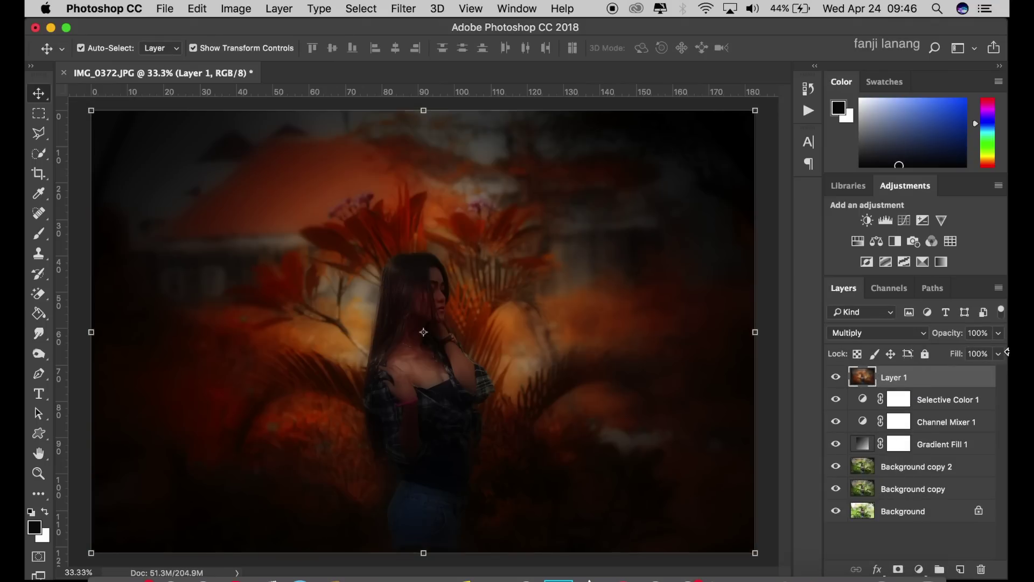
pyautogui.doubleClick(977, 333)
pyautogui.write('50')
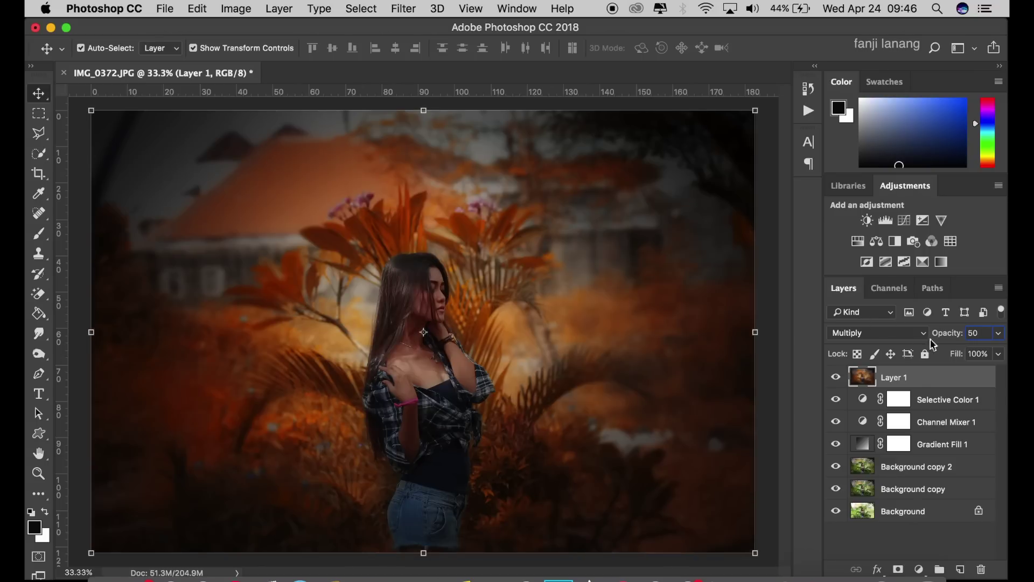
# Step: Mask the glow layer, painting black over the girl's face and hair with a 65% soft round brush
pyautogui.click(898, 569)
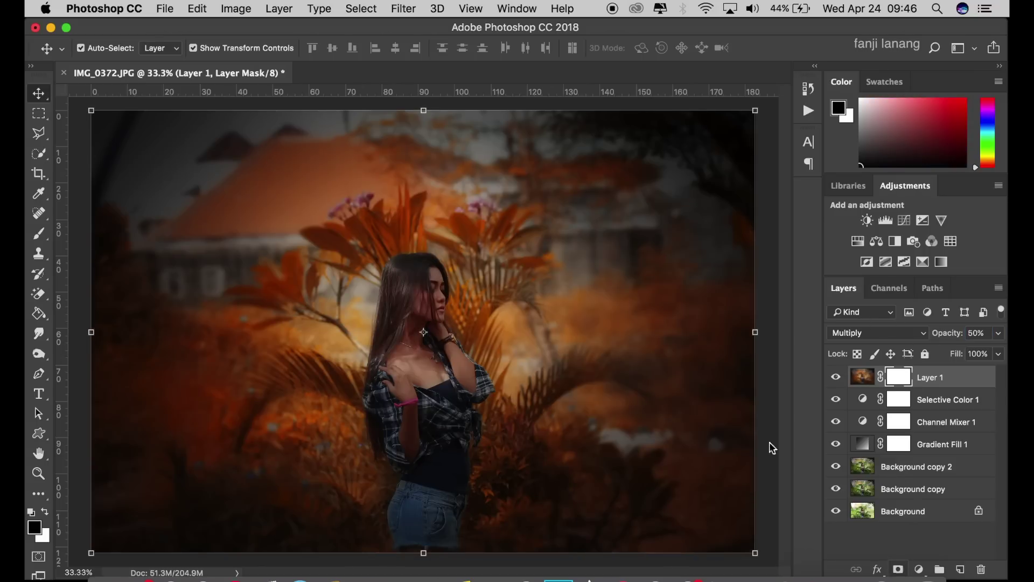
pyautogui.click(38, 233)
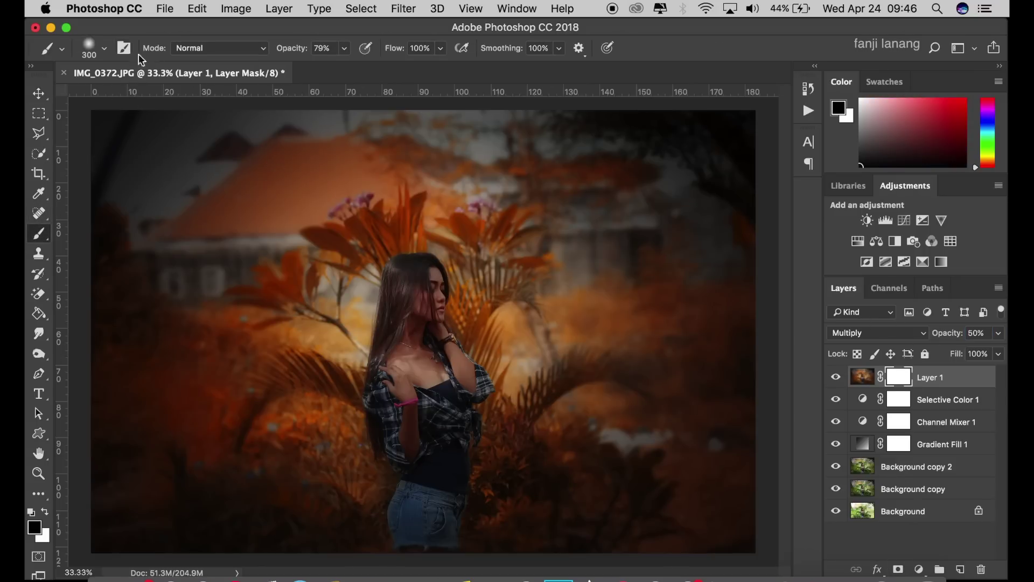
pyautogui.click(96, 48)
pyautogui.click(59, 164)
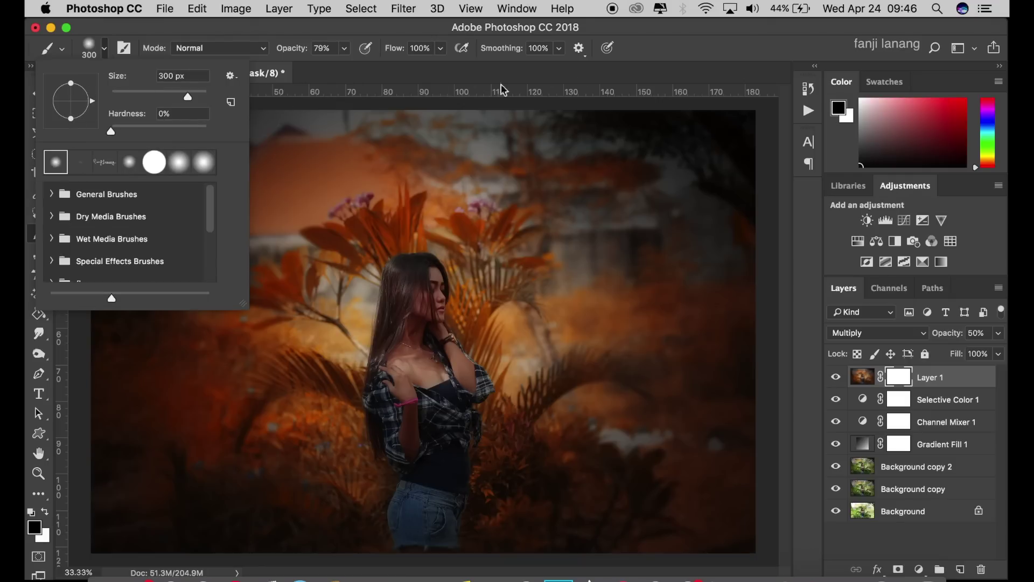
pyautogui.click(343, 48)
pyautogui.moveTo(347, 65); pyautogui.dragTo(334, 65)
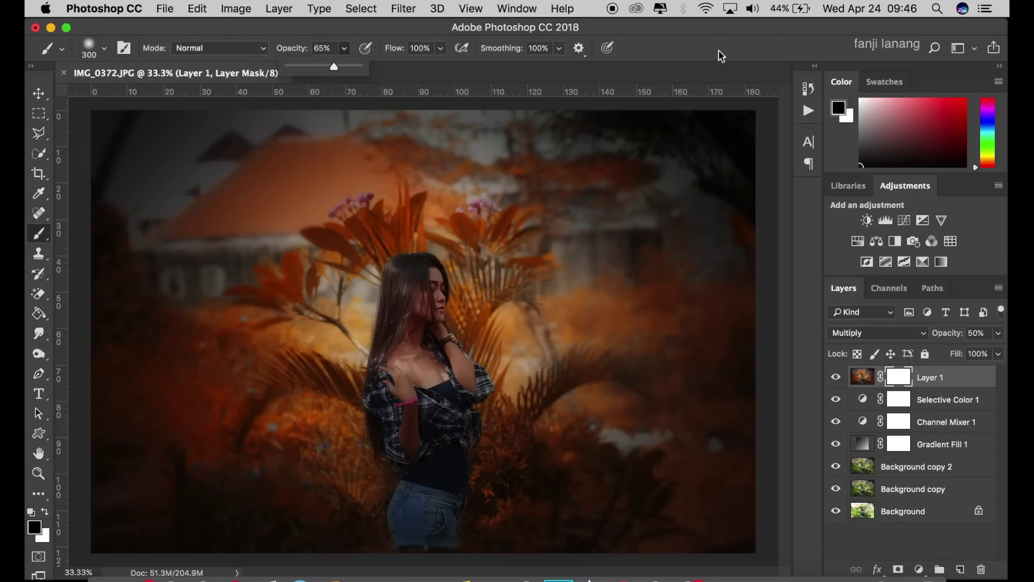
pyautogui.doubleClick(45, 512)
pyautogui.moveTo(427, 272)
pyautogui.mouseDown()
pyautogui.moveTo(415, 300)
pyautogui.moveTo(411, 272)
pyautogui.moveTo(425, 285)
pyautogui.moveTo(425, 337)
pyautogui.moveTo(469, 390)
pyautogui.moveTo(429, 380)
pyautogui.moveTo(412, 344)
pyautogui.moveTo(403, 512)
pyautogui.moveTo(422, 547)
pyautogui.moveTo(440, 554)
pyautogui.moveTo(415, 547)
pyautogui.moveTo(404, 503)
pyautogui.moveTo(426, 553)
pyautogui.moveTo(411, 454)
pyautogui.moveTo(415, 492)
pyautogui.moveTo(432, 430)
pyautogui.moveTo(464, 377)
pyautogui.moveTo(426, 285)
pyautogui.moveTo(403, 295)
pyautogui.moveTo(393, 415)
pyautogui.moveTo(435, 525)
pyautogui.moveTo(476, 408)
pyautogui.moveTo(472, 382)
pyautogui.moveTo(431, 323)
pyautogui.moveTo(432, 294)
pyautogui.moveTo(421, 336)
pyautogui.mouseUp()
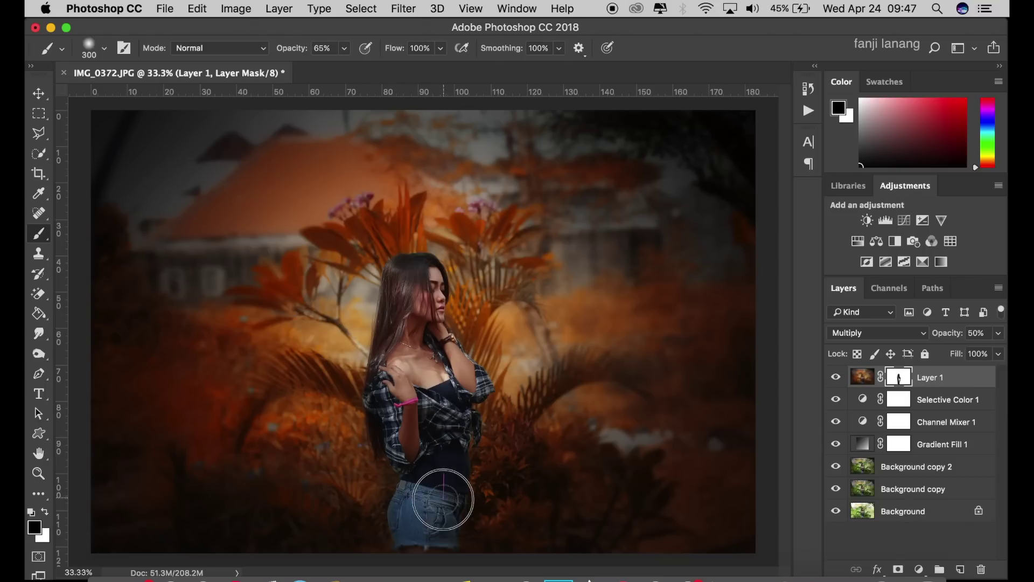
# Step: Add a Selective Color layer tinting Blacks to Cyan +4, Magenta +7, Yellow -7
pyautogui.click(919, 569)
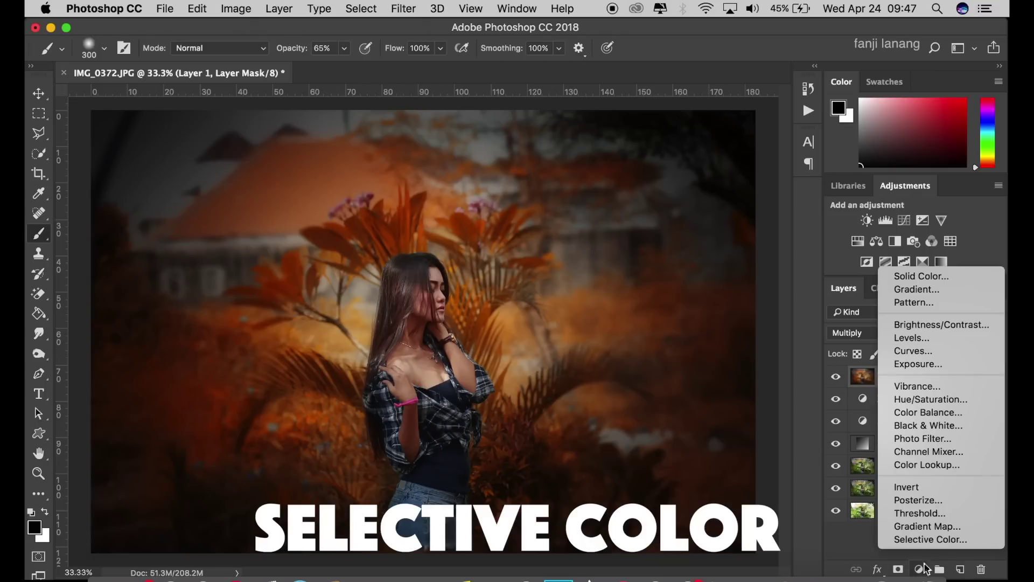
pyautogui.click(930, 539)
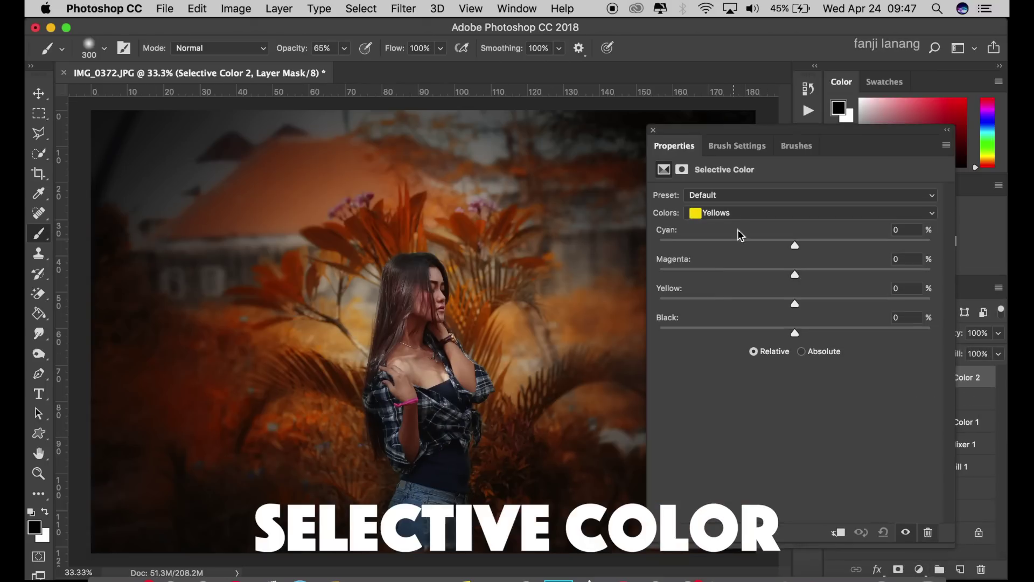
pyautogui.click(746, 214)
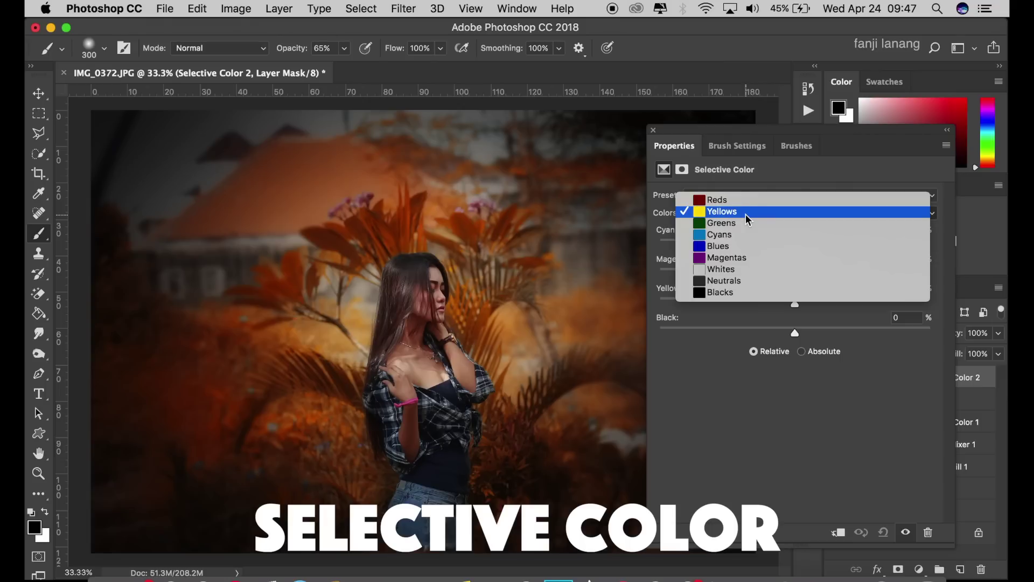
pyautogui.click(753, 295)
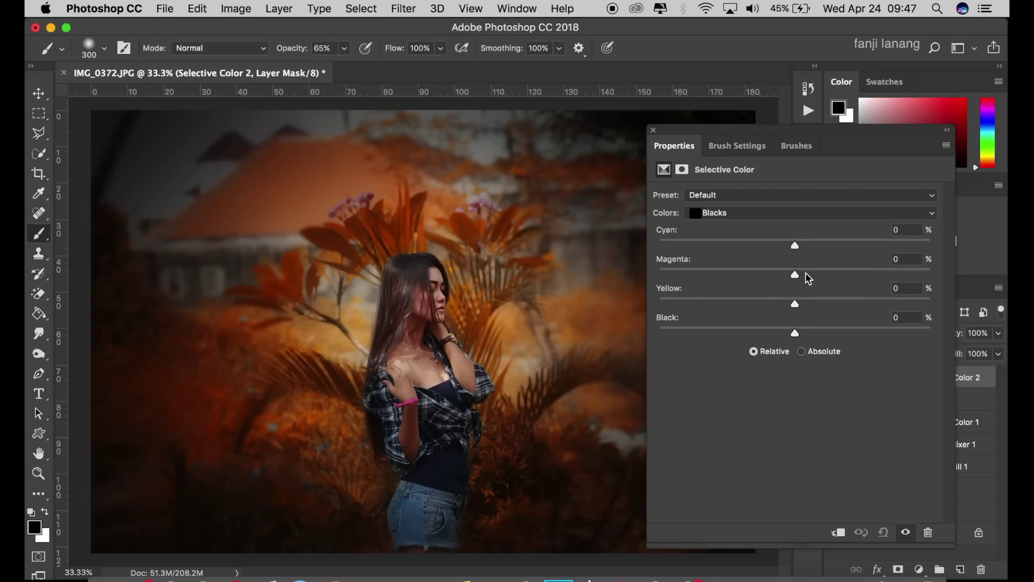
pyautogui.moveTo(795, 303); pyautogui.dragTo(789, 305)
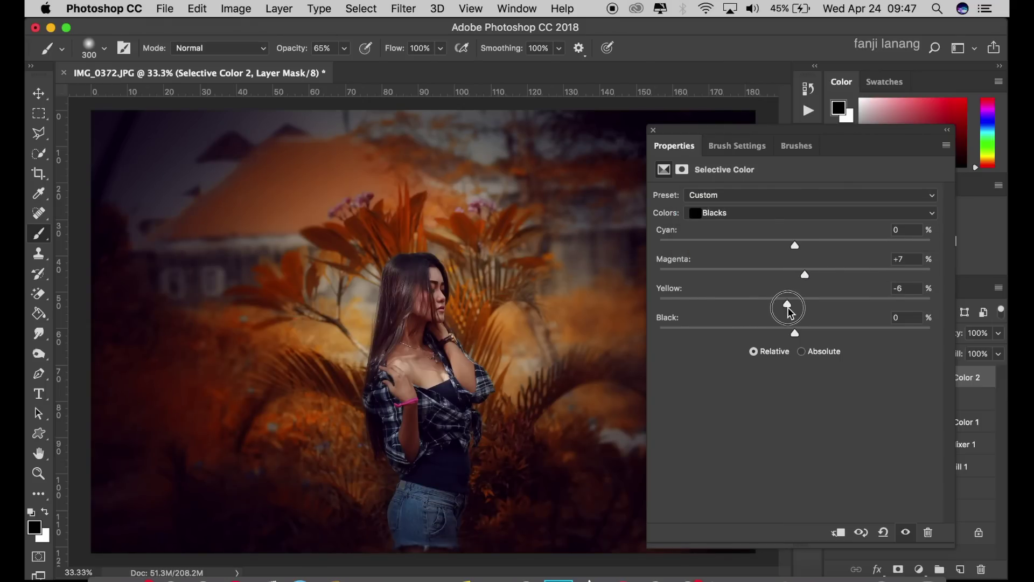
pyautogui.moveTo(795, 245); pyautogui.dragTo(802, 257)
pyautogui.click(653, 131)
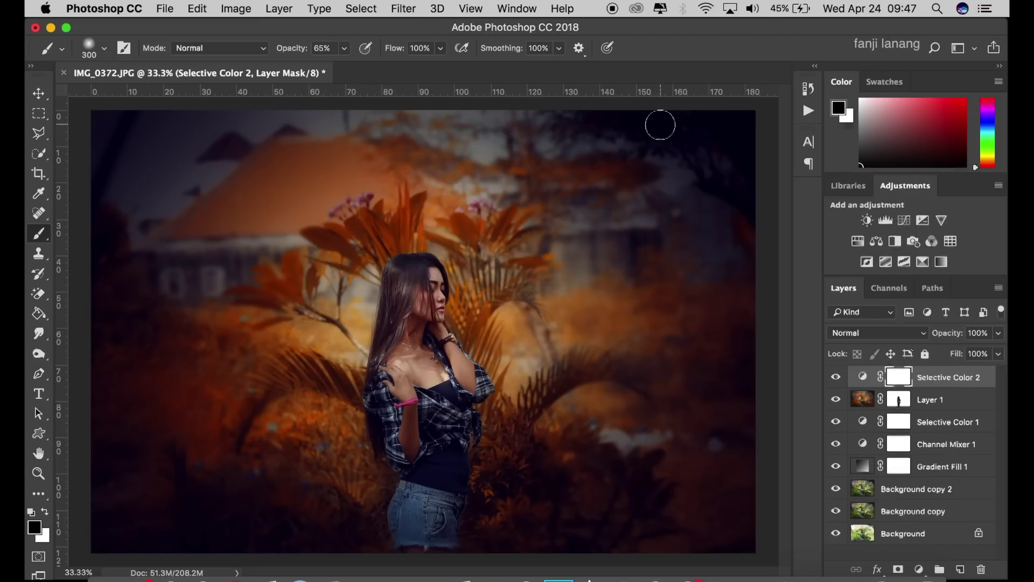
pyautogui.click(919, 569)
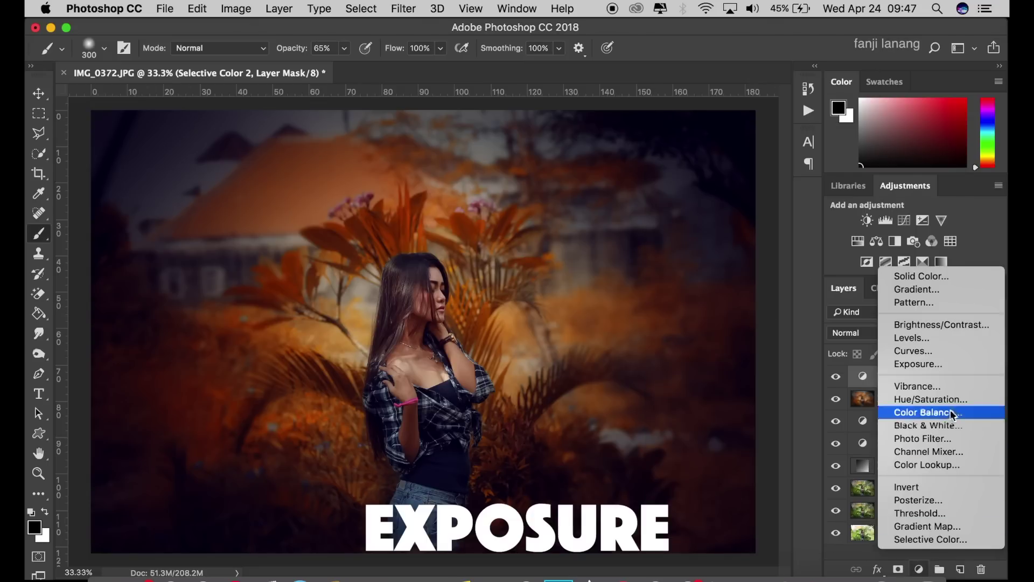
# Step: Add an Exposure layer with Offset +0.0141 and Gamma 0.93
pyautogui.click(963, 371)
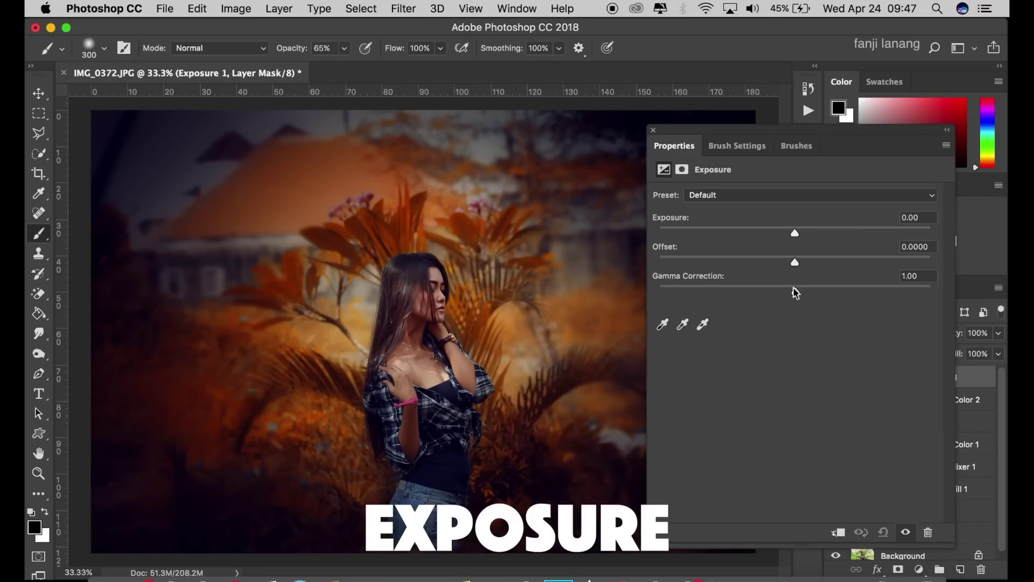
pyautogui.moveTo(795, 262)
pyautogui.mouseDown()
pyautogui.moveTo(804, 293)
pyautogui.moveTo(800, 263)
pyautogui.mouseUp()
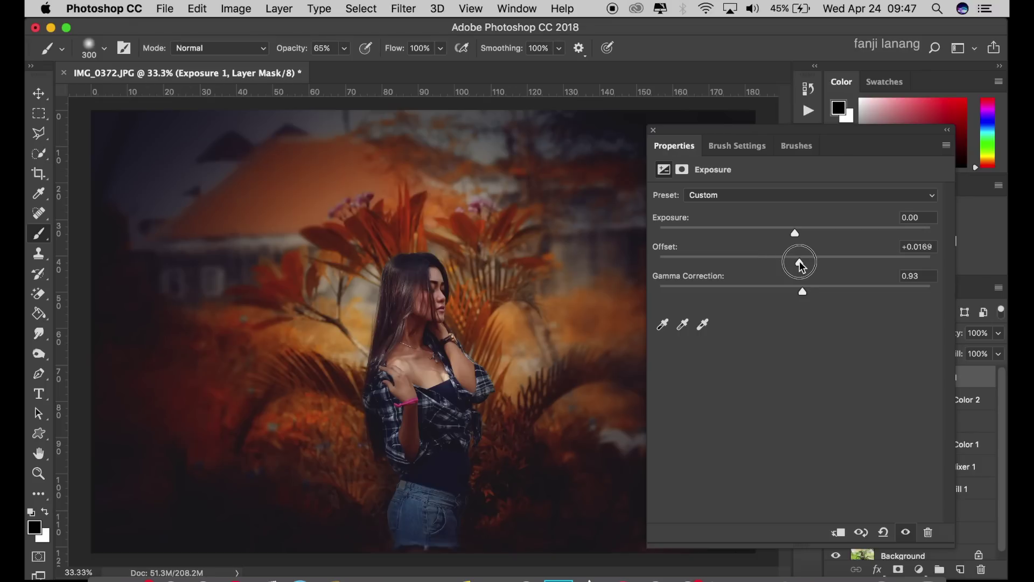
pyautogui.click(653, 130)
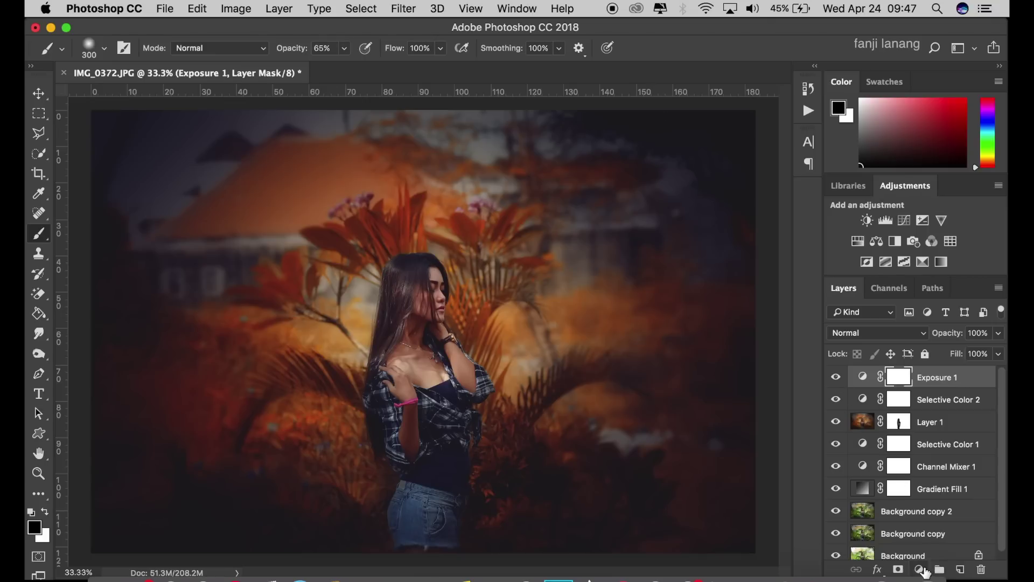
# Step: Add a Brightness/Contrast layer with Brightness 10
pyautogui.click(923, 570)
pyautogui.click(952, 329)
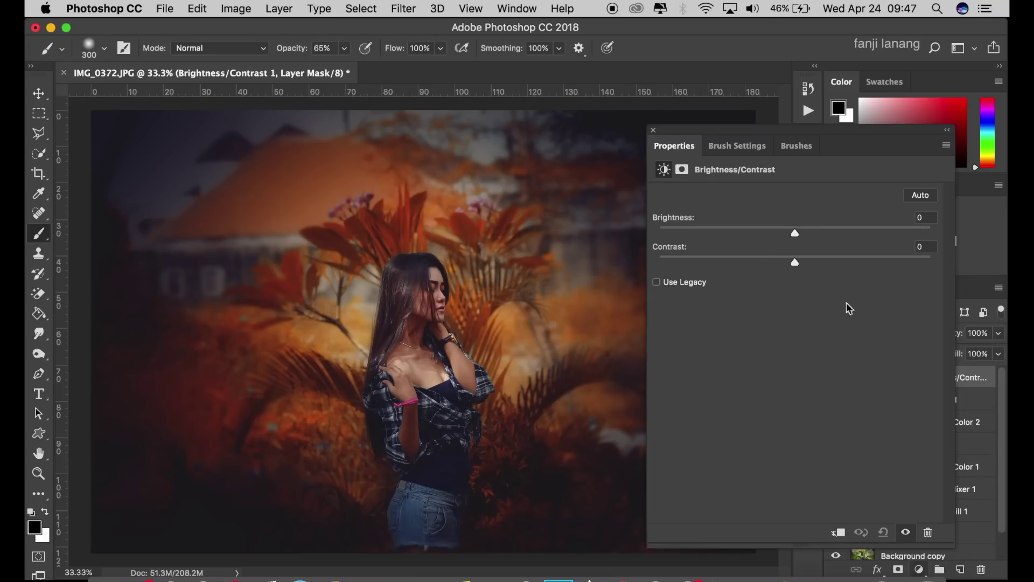
pyautogui.click(915, 218)
pyautogui.write('10')
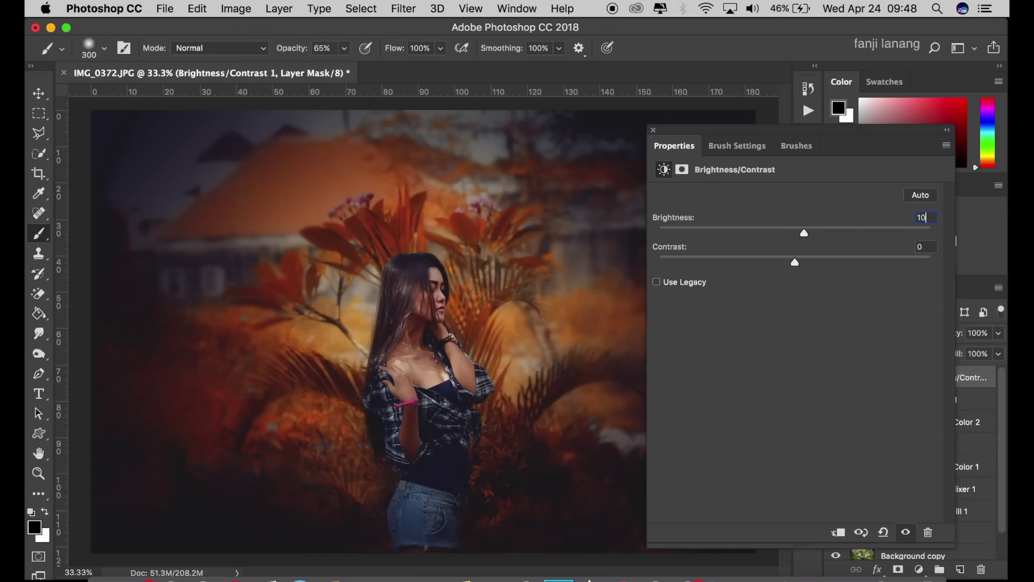
pyautogui.click(653, 130)
pyautogui.click(38, 94)
pyautogui.click(41, 175)
# Step: Crop the photo tighter around the girl using Original Ratio, pulling in the top-left corner
pyautogui.click(112, 48)
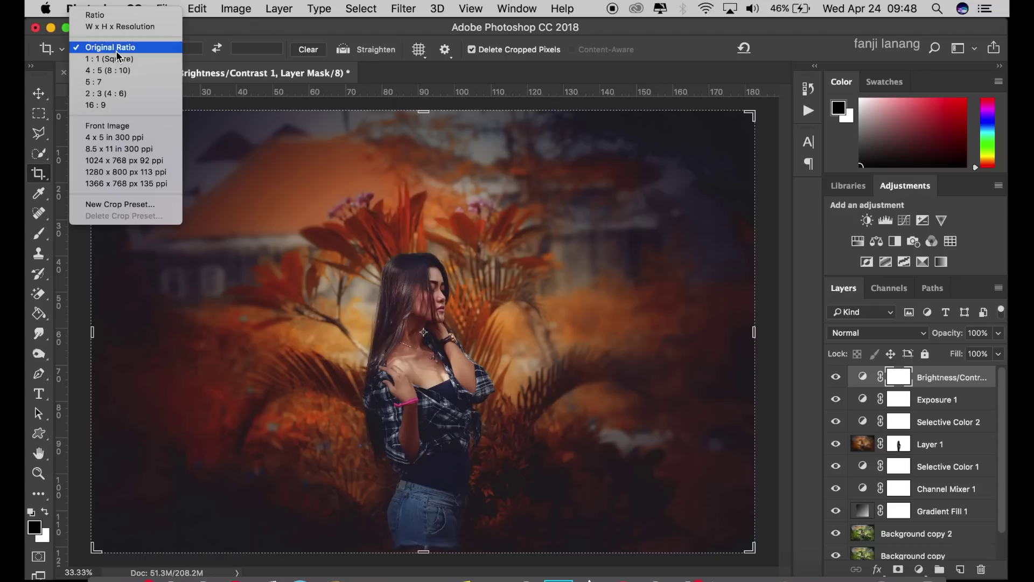
pyautogui.click(116, 48)
pyautogui.click(106, 123)
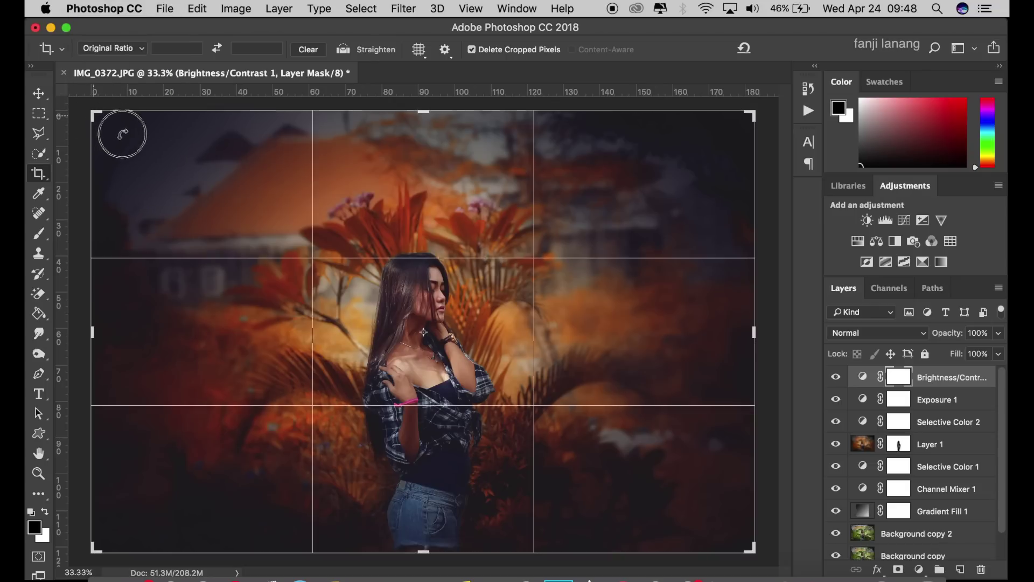
pyautogui.moveTo(107, 125); pyautogui.dragTo(131, 135)
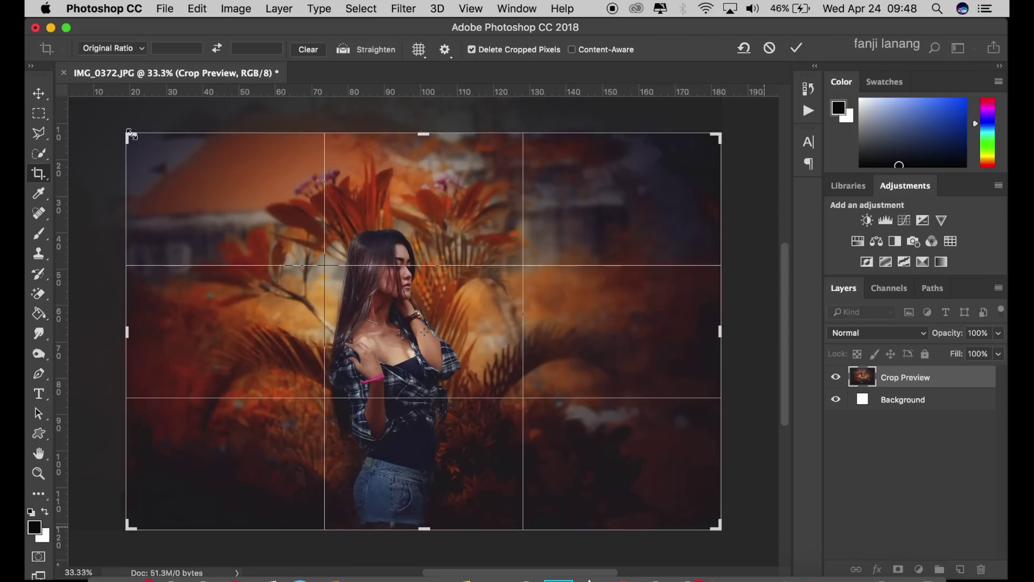
pyautogui.click(795, 49)
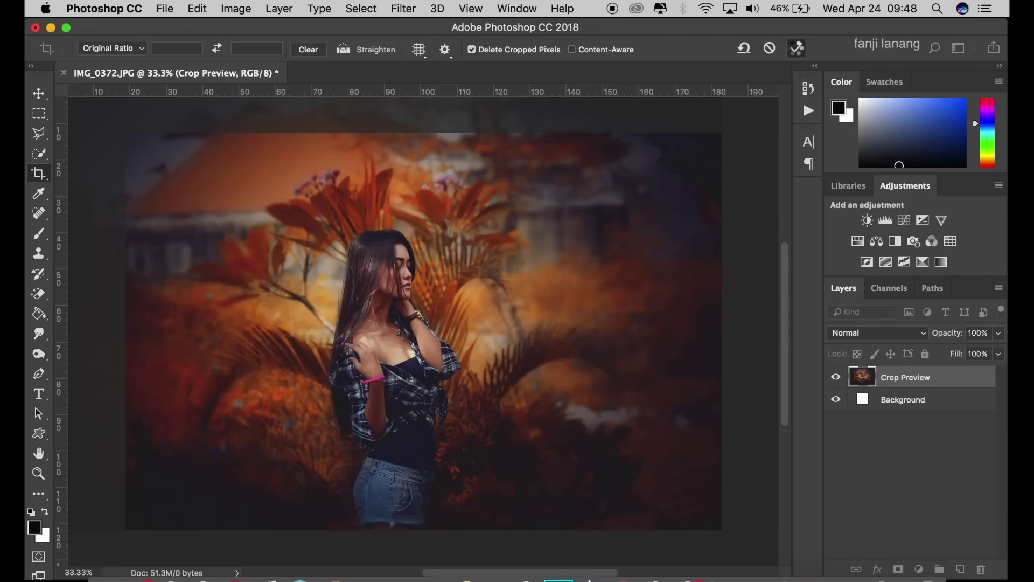
pyautogui.press('super+minus')
pyautogui.press('super+plus')
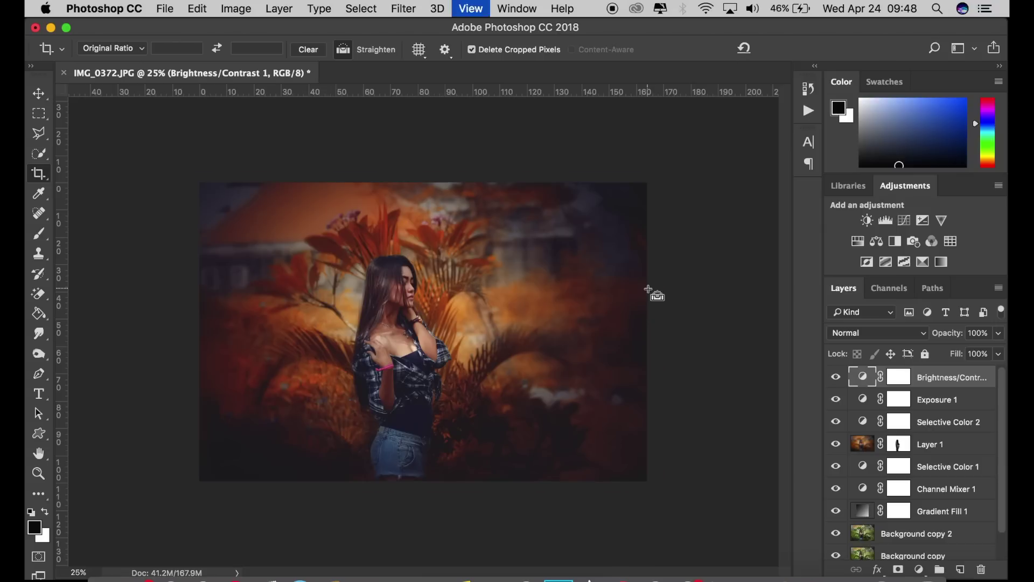
pyautogui.press('super+minus')
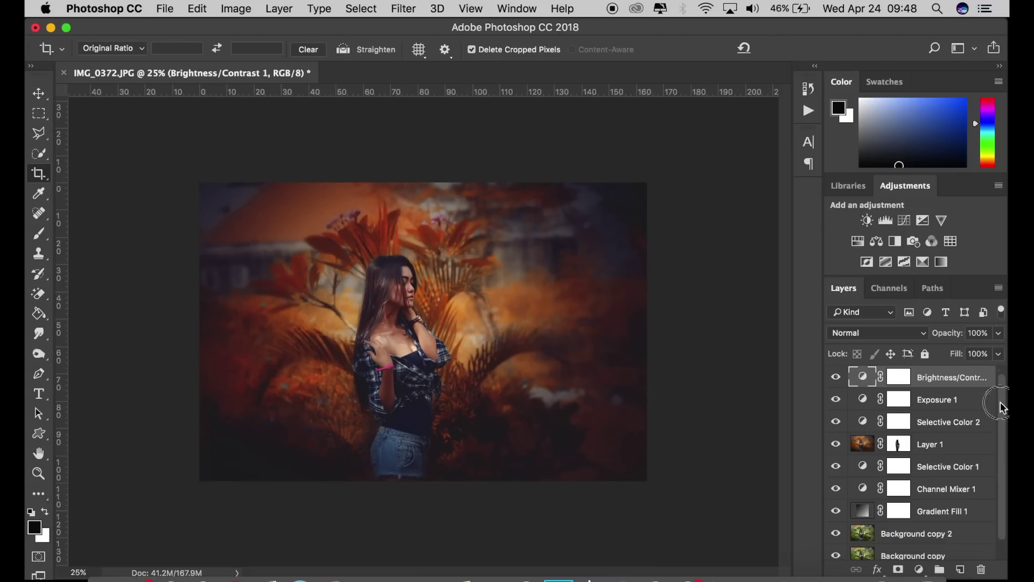
# Step: Group the layers from Background copy to Brightness/Contrast 1 into Group 1, toggling its visibility to compare
pyautogui.scroll(-2, 997, 420)
pyautogui.click(927, 528)
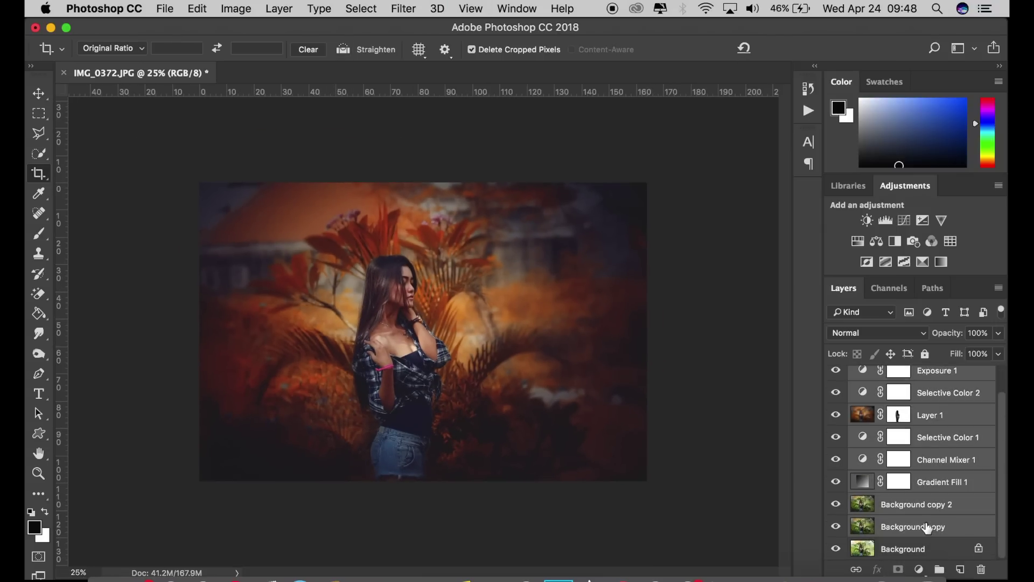
pyautogui.rightClick(925, 404)
pyautogui.click(813, 493)
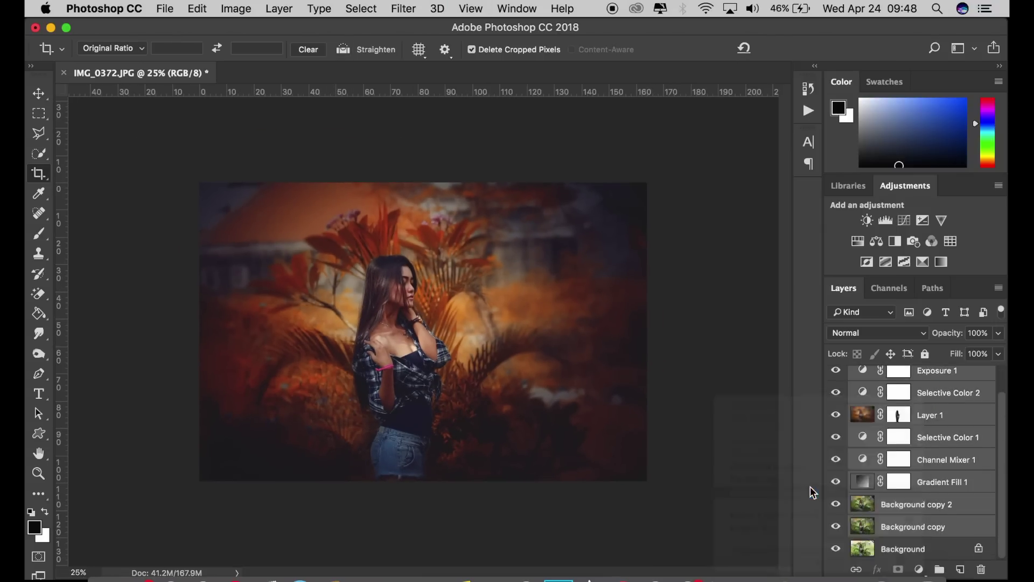
pyautogui.press('Return')
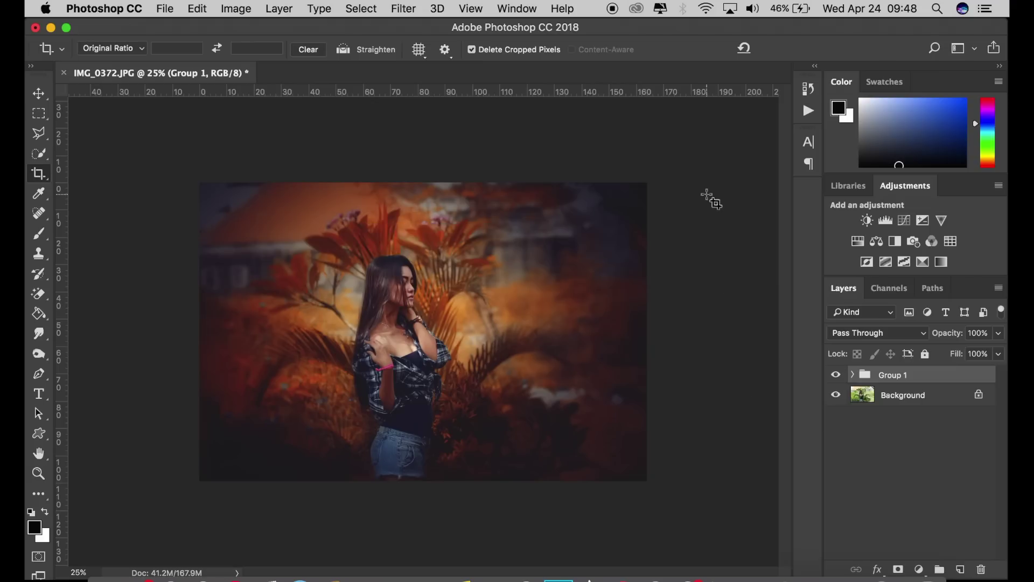
pyautogui.click(835, 373)
pyautogui.click(835, 373)
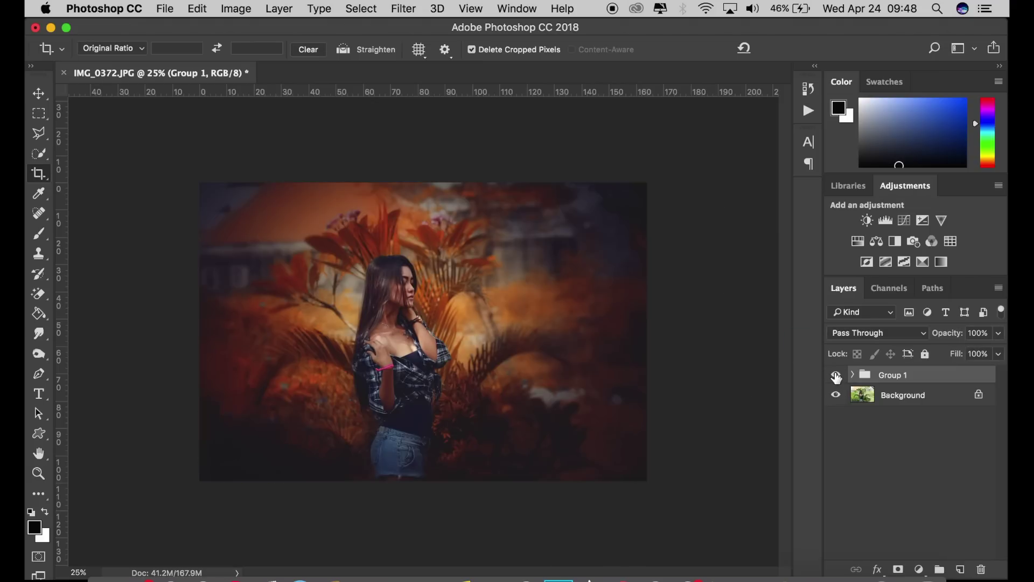